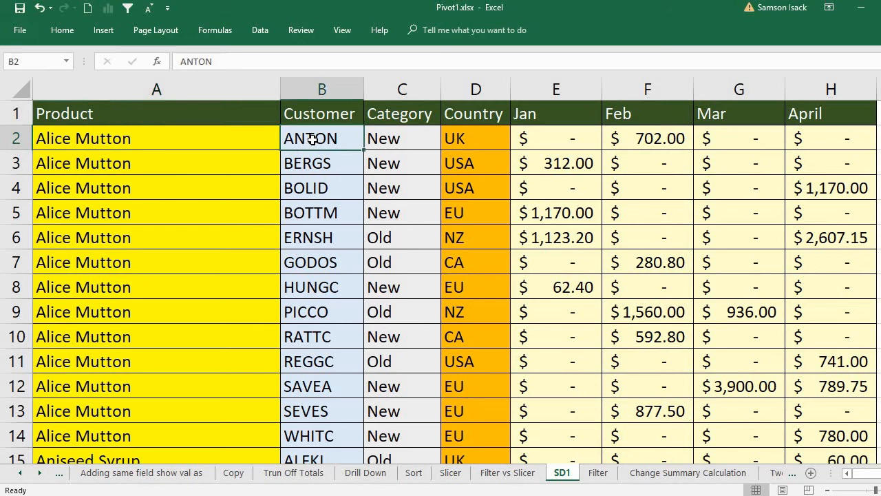
Examine the SD1 source data: the Product, Customer, Category and Country columns, the monthly amounts from Jan to April, and the last data row
click(402, 139)
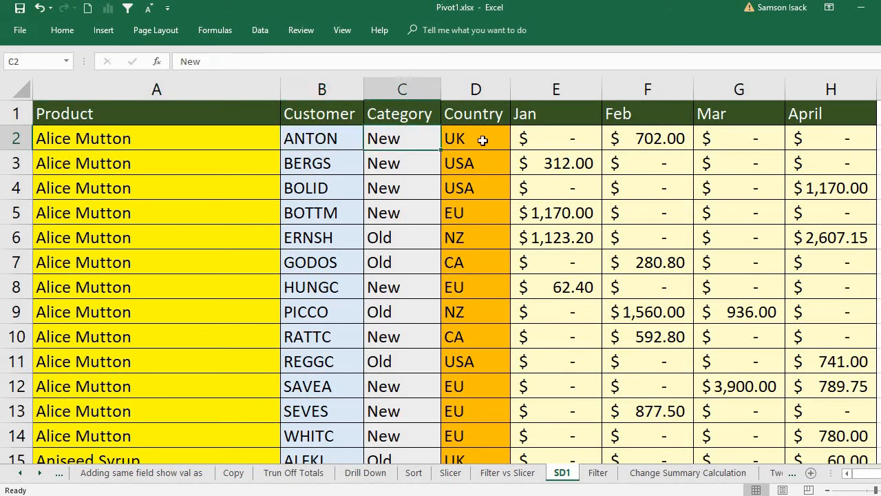
click(480, 142)
drag(221, 142, 476, 134)
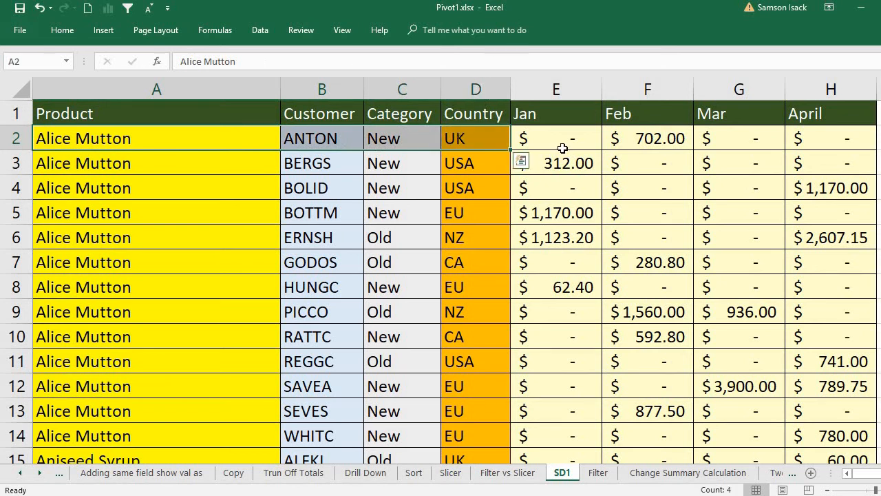
click(562, 148)
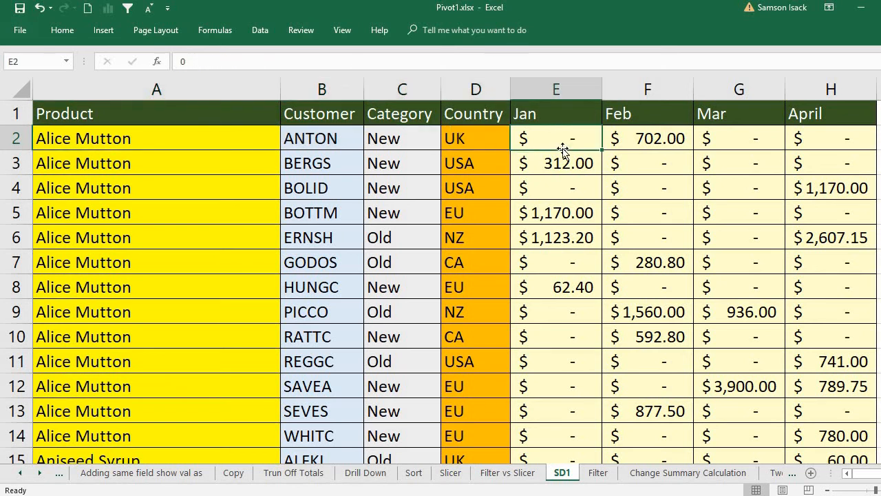
click(647, 135)
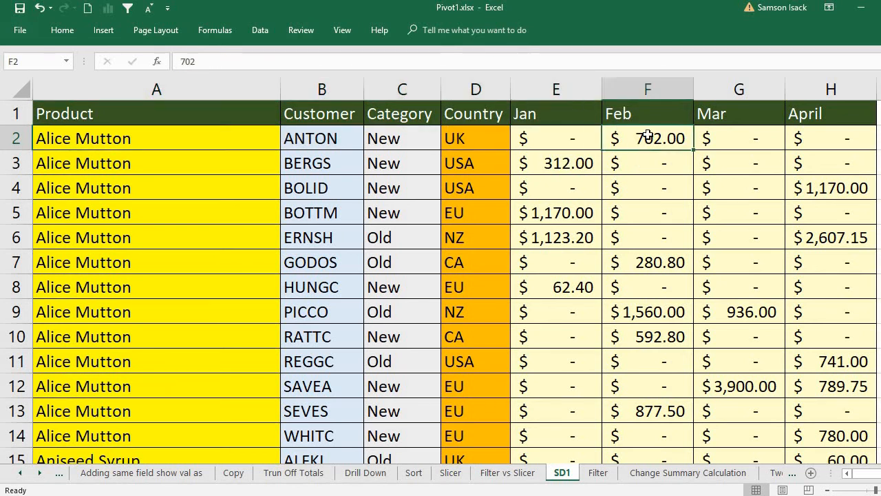
click(551, 133)
click(673, 139)
click(743, 138)
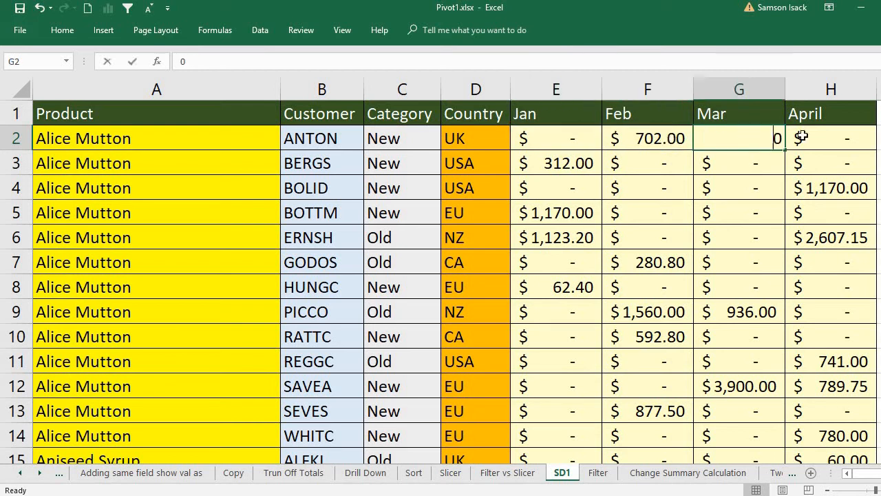
click(803, 136)
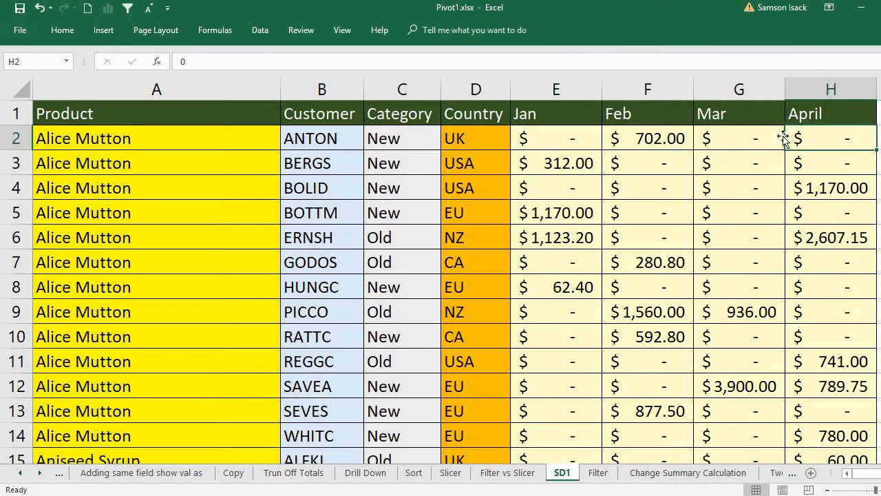
click(180, 136)
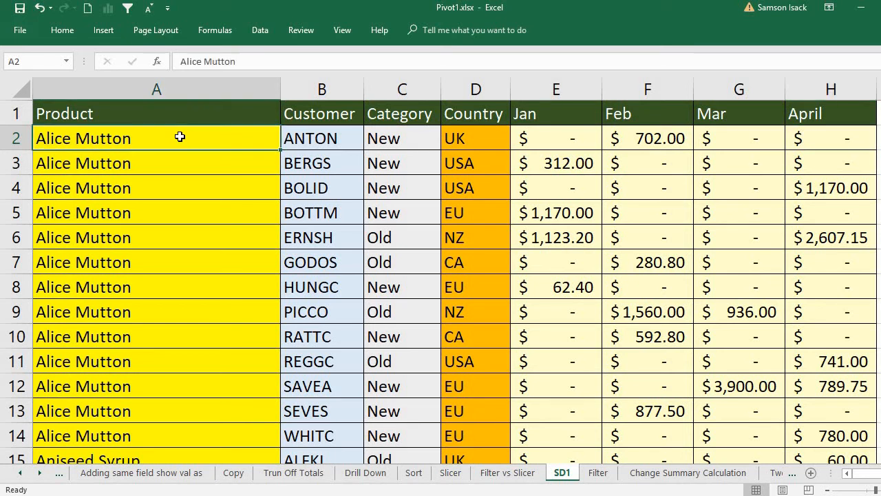
key(ctrl+Down)
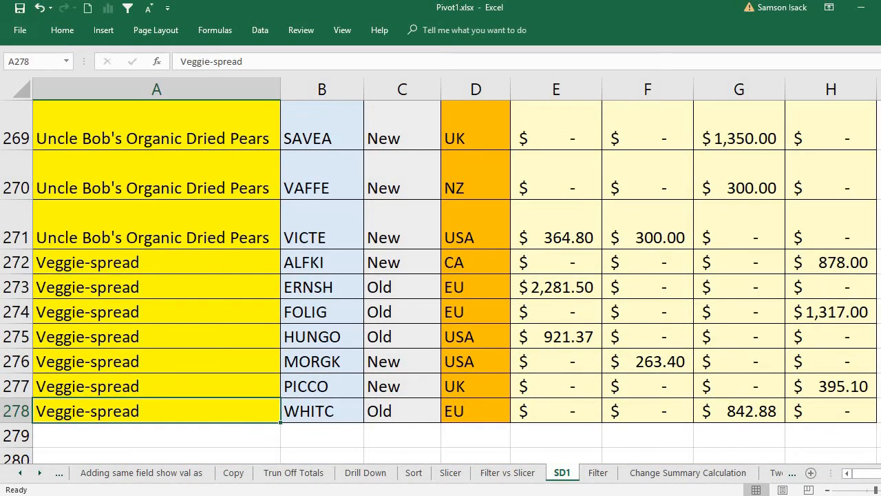
drag(880, 446, 880, 93)
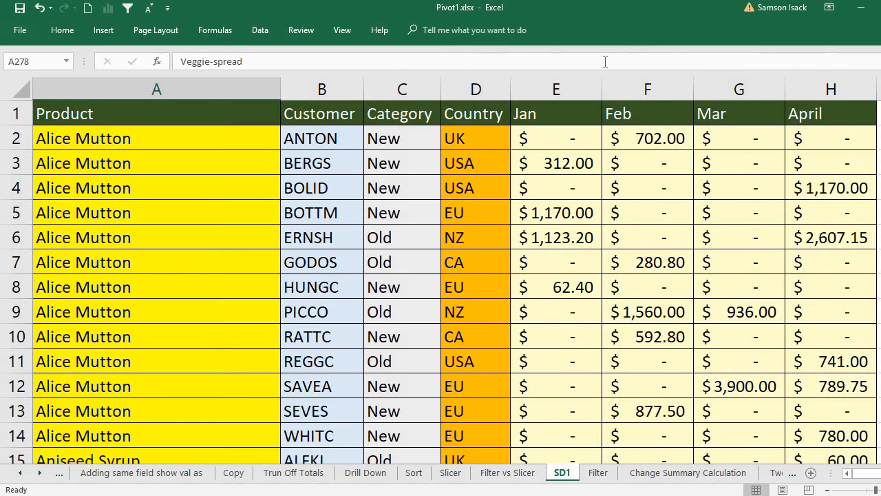
Create a PivotTable from the SD1 data range A1:H278, placed in cell A1 of the existing Filter worksheet
click(202, 110)
drag(202, 111, 818, 120)
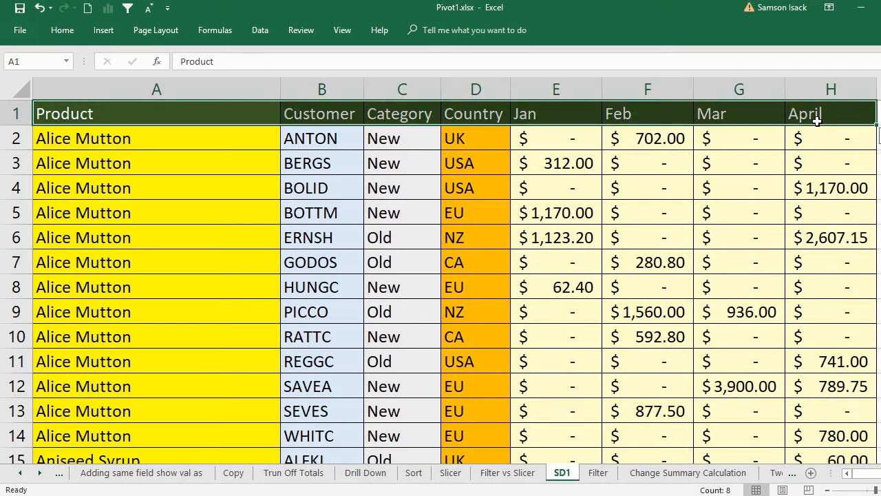
key(ctrl+shift+Down)
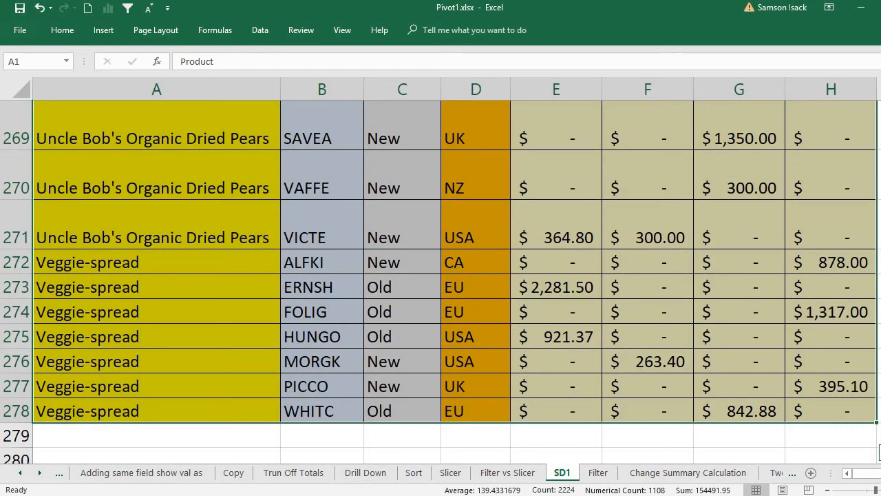
key(ctrl+BackSpace)
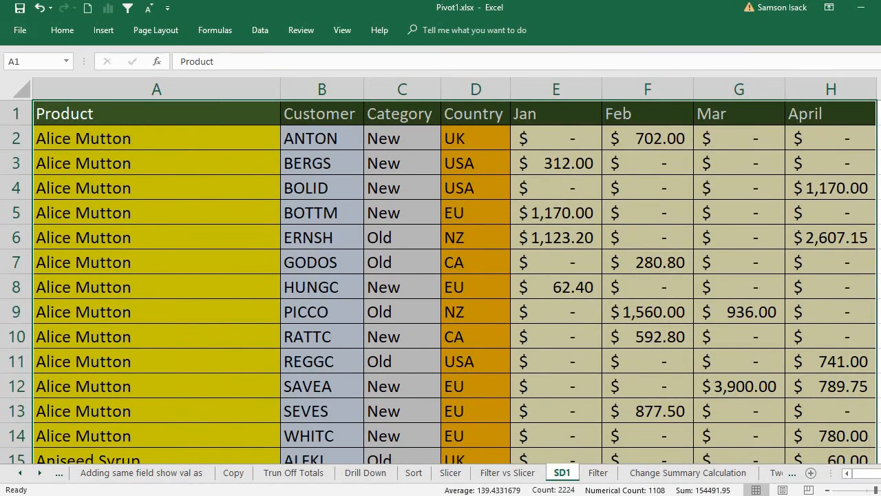
click(103, 36)
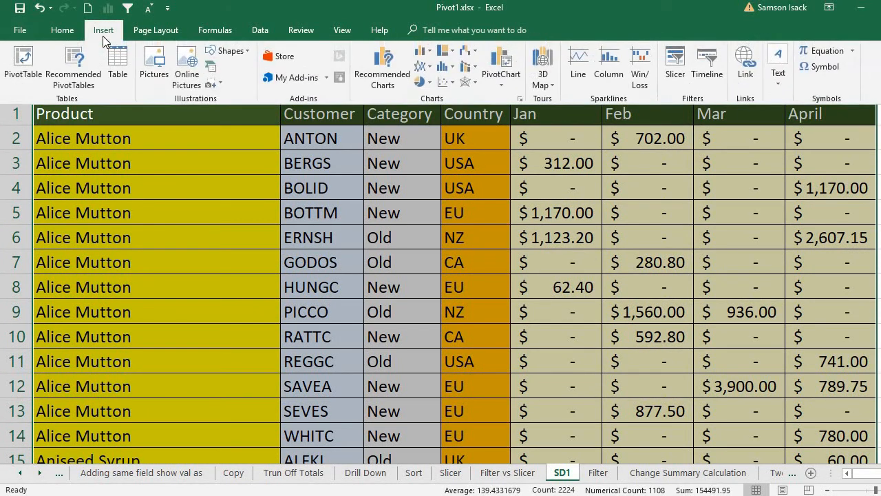
click(23, 65)
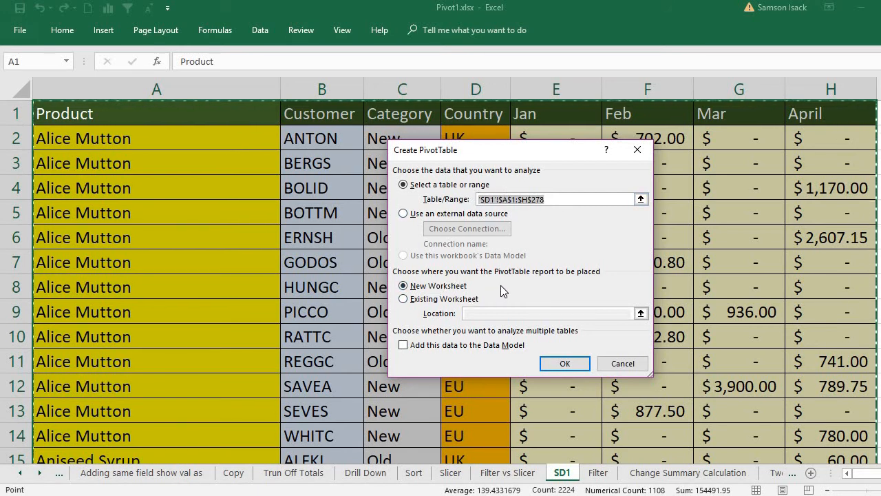
click(444, 299)
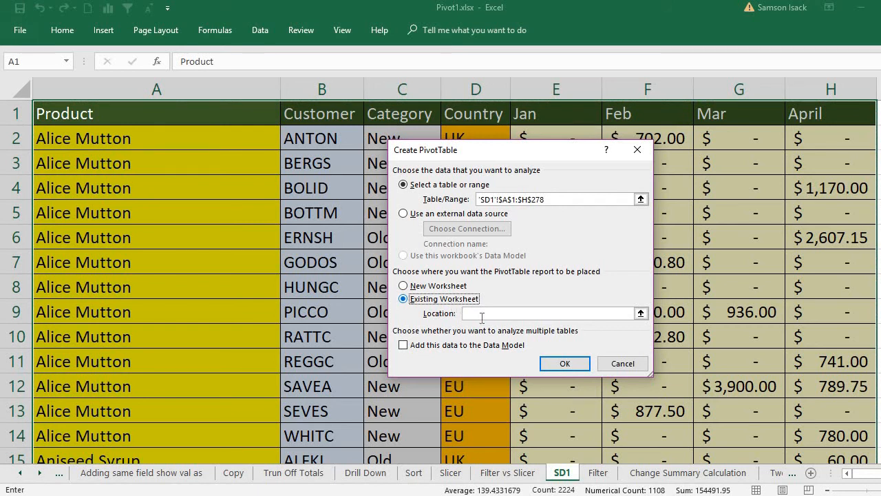
click(487, 313)
click(599, 474)
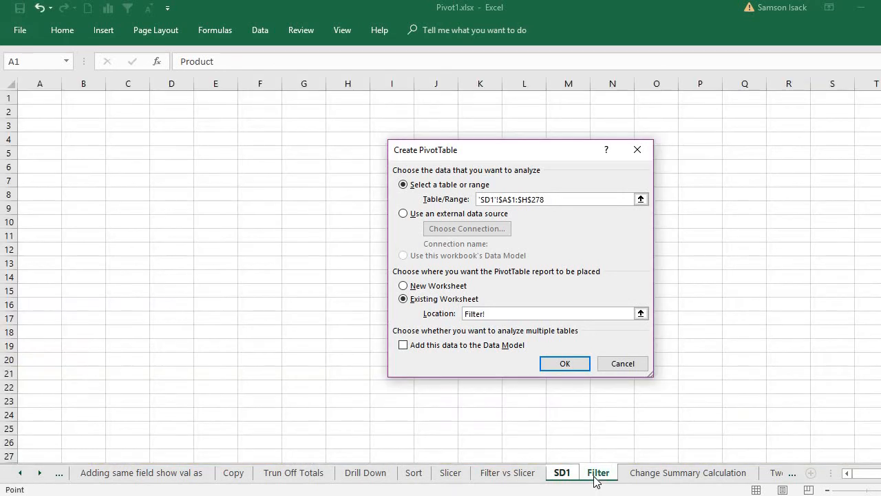
click(48, 102)
click(562, 361)
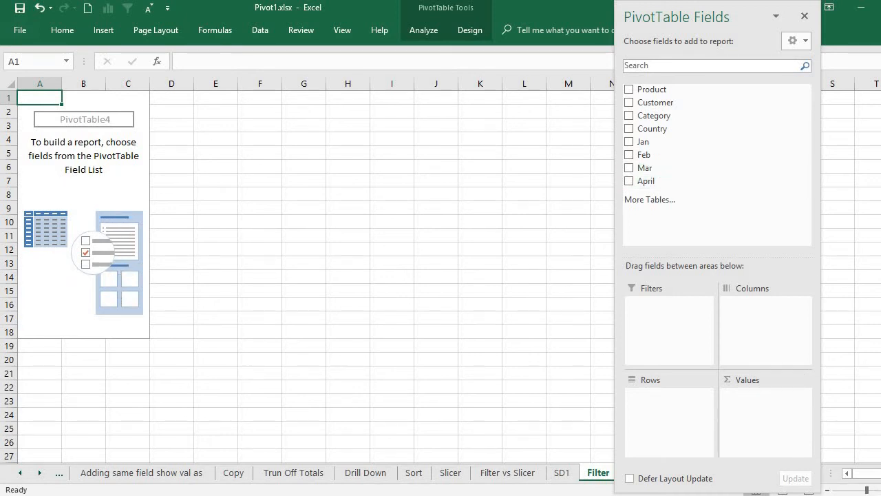
Lay out the PivotTable with Product in rows, Category in columns and the sum of April as values, keeping the field list clear of the table
scroll(308, 270, up, 4)
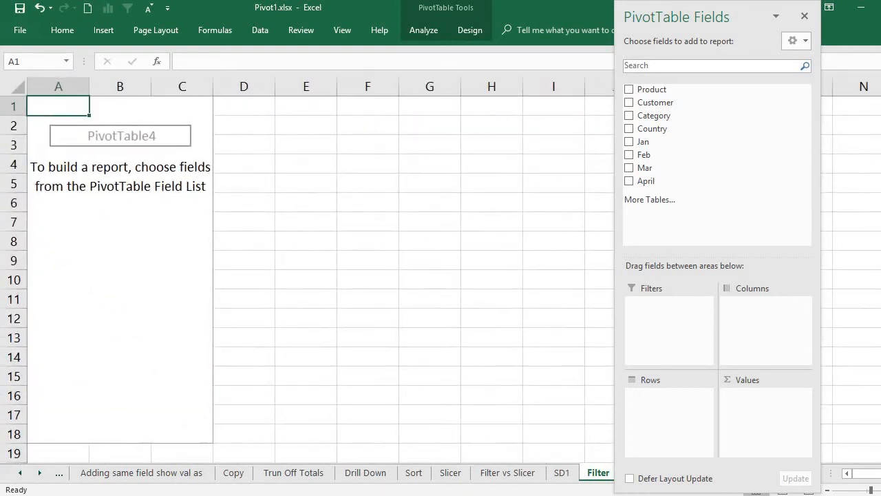
scroll(307, 270, up, 3)
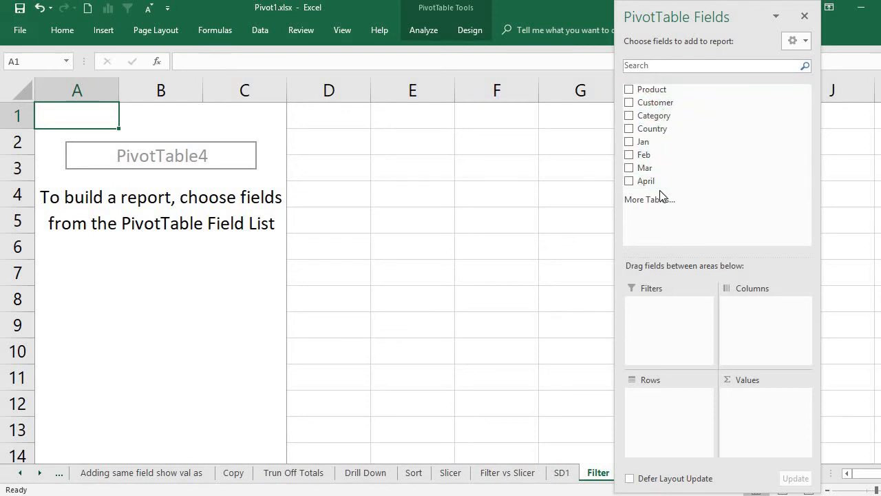
drag(652, 90, 692, 433)
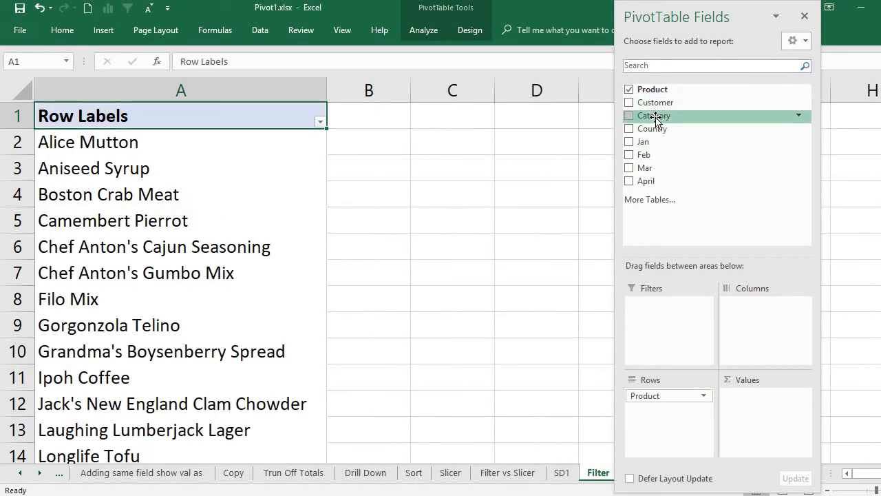
drag(656, 119, 766, 310)
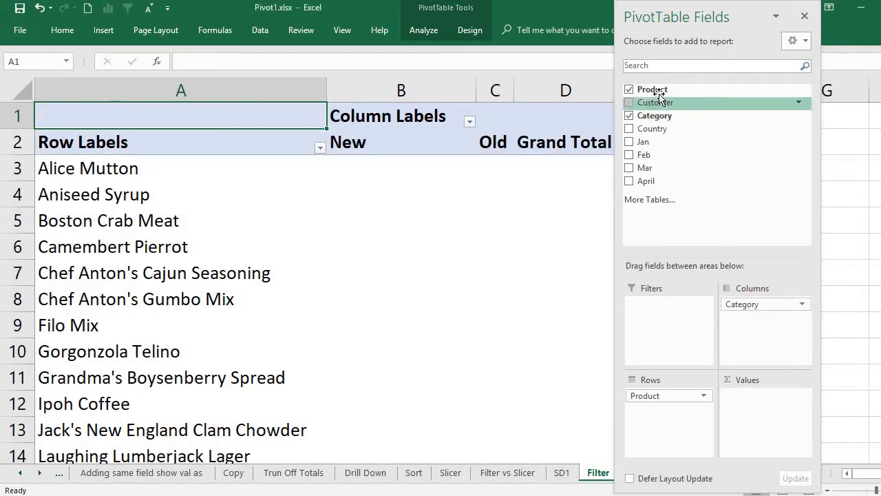
drag(658, 95, 693, 95)
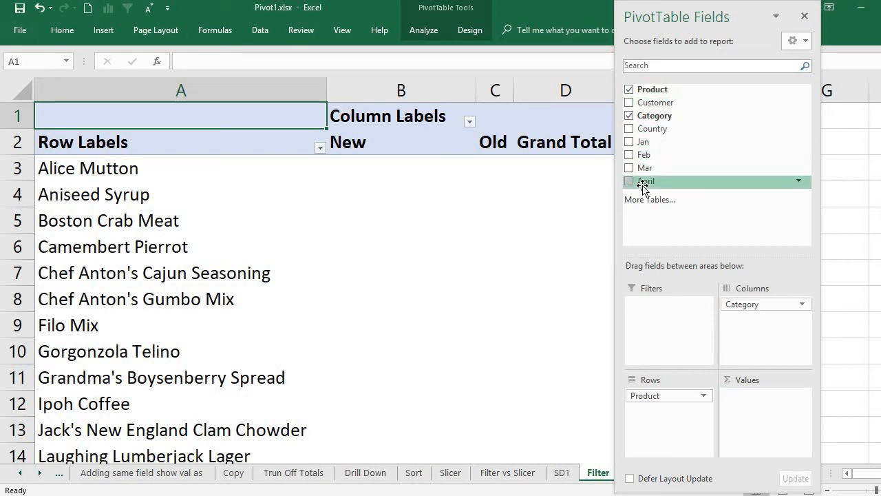
drag(645, 181, 783, 437)
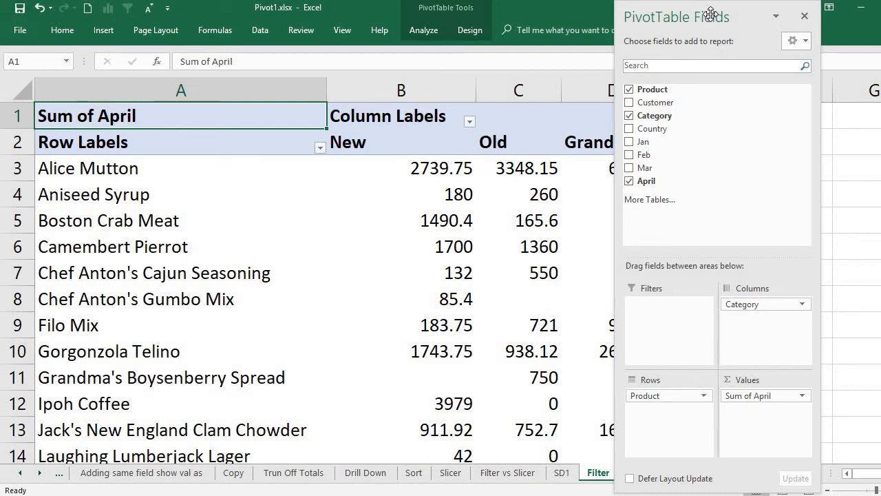
drag(712, 16, 785, 29)
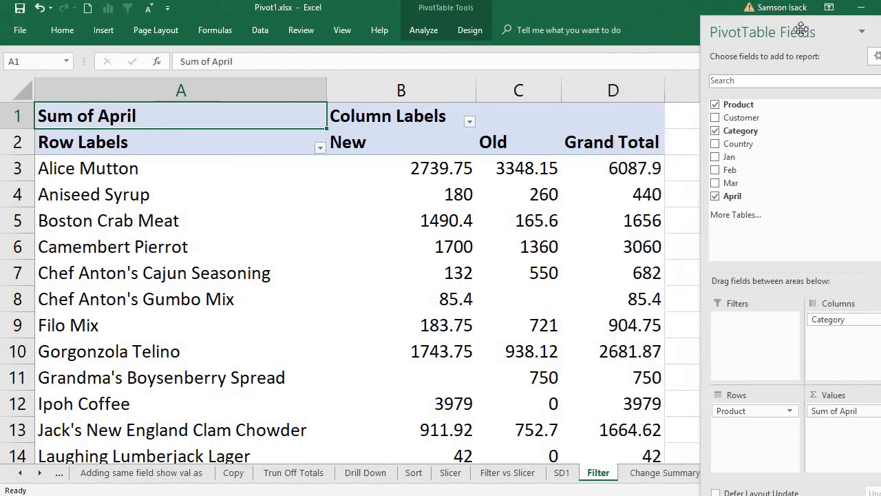
Rename the PivotTable's Row Labels header in A2 as PRODUCT
double_click(152, 142)
drag(153, 142, 37, 142)
text(PR)
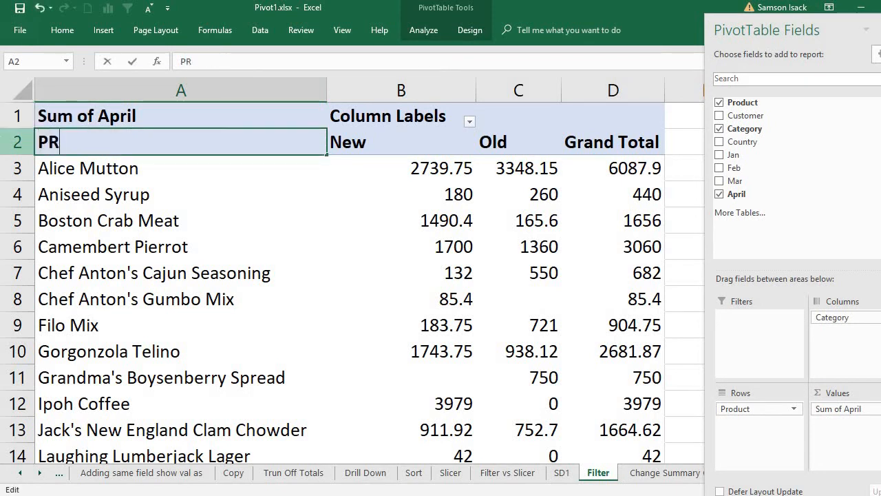
text(ODUCT)
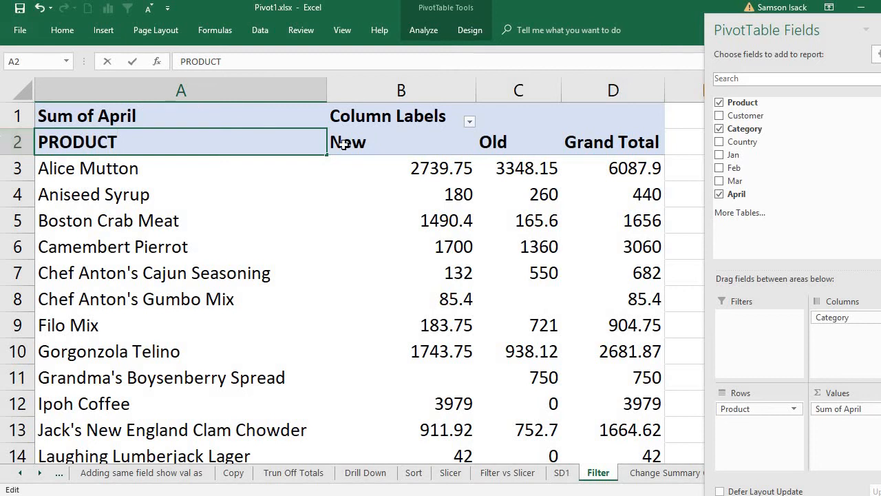
Rename the PivotTable's Column Labels header in B1 as CATEGORY
click(379, 120)
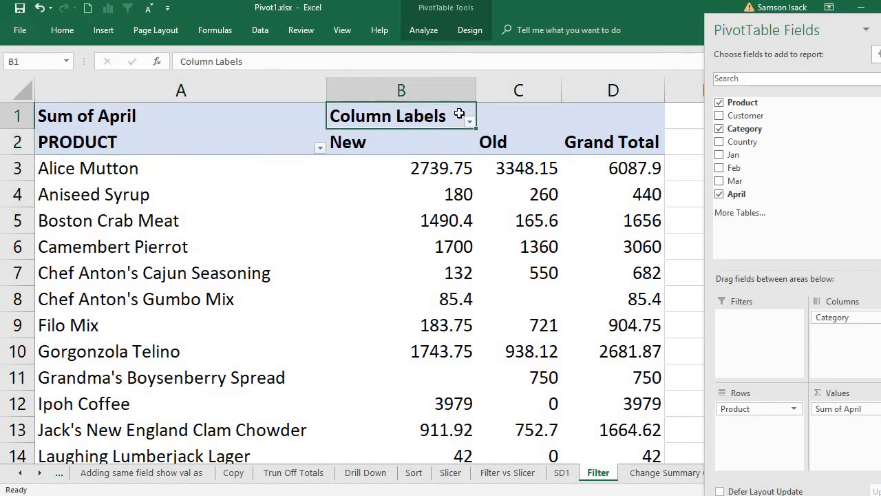
double_click(459, 113)
drag(295, 109, 222, 105)
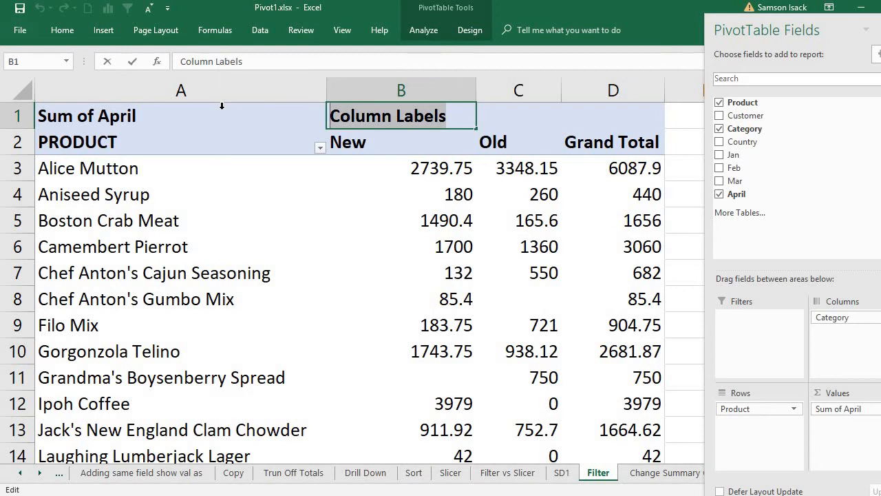
text(CATEGORY)
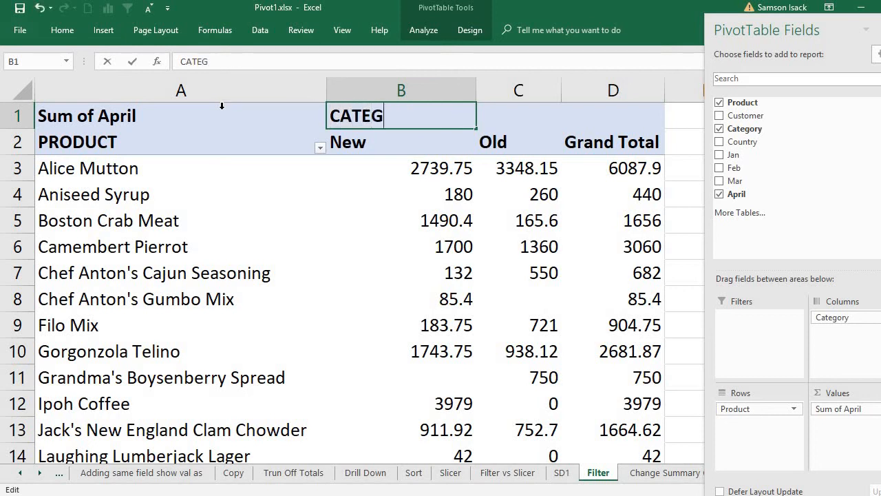
click(322, 220)
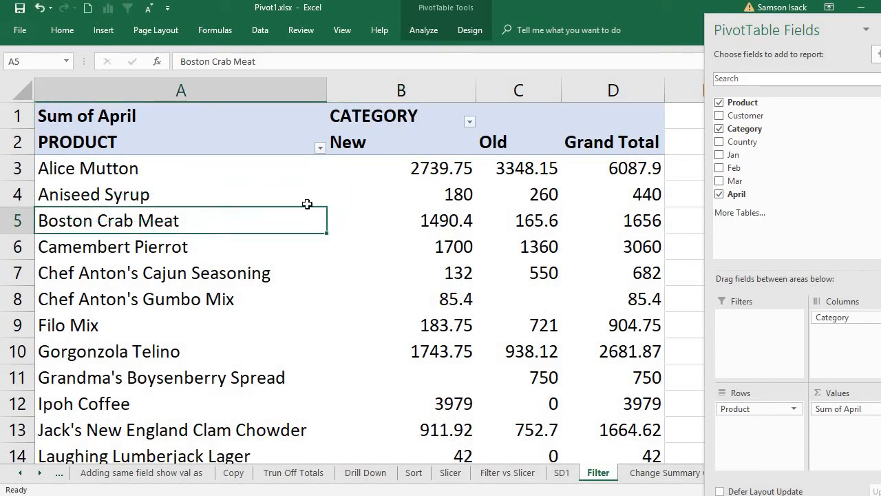
click(287, 147)
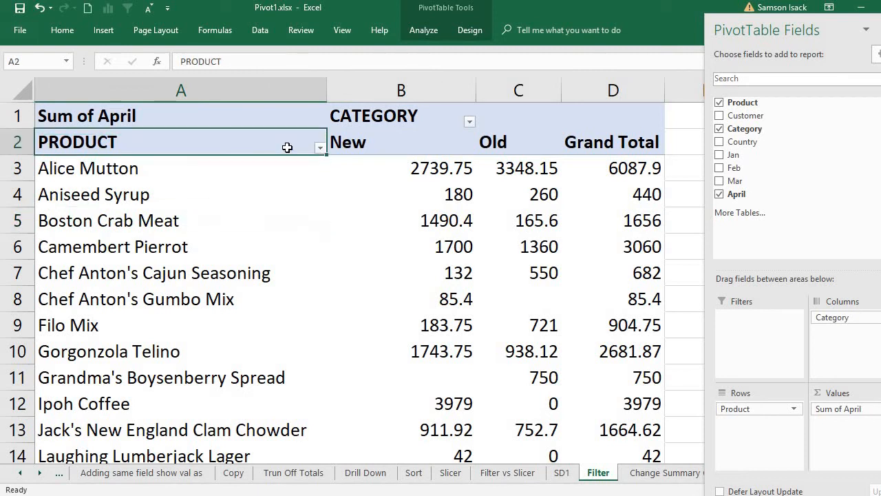
click(233, 235)
click(260, 224)
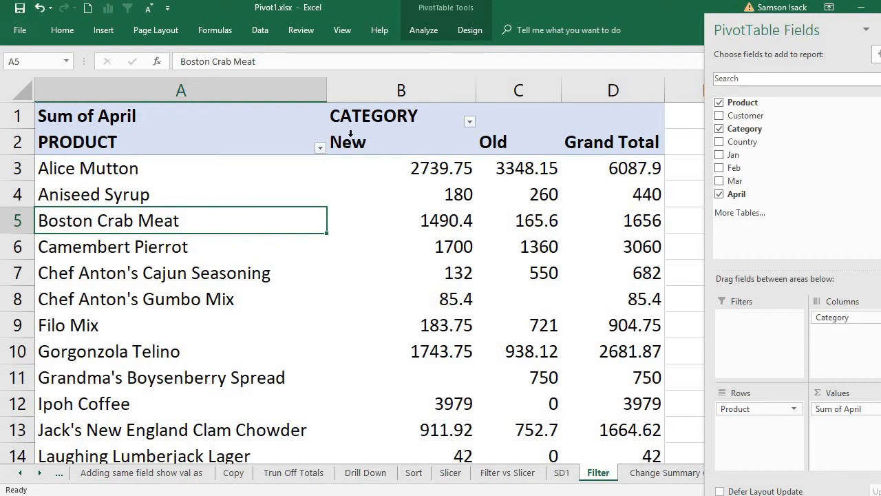
Rename the PivotTable's value header in A1 as Sum of April Sales
click(204, 121)
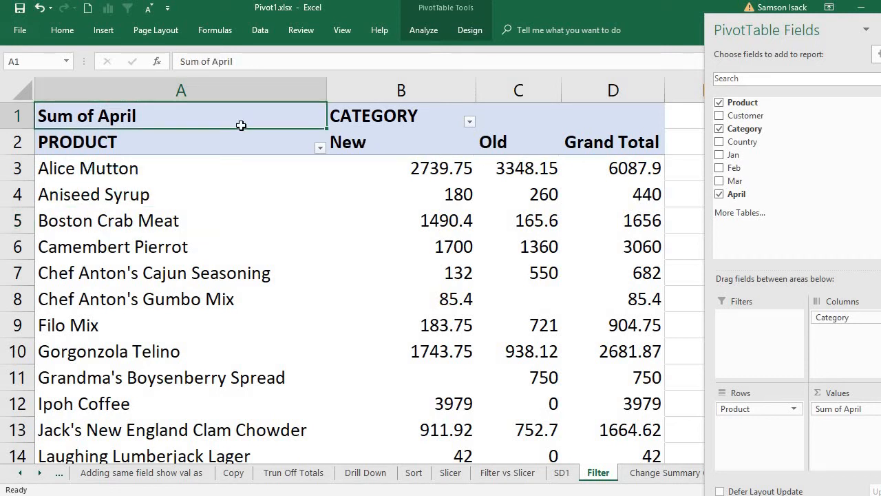
key(F2)
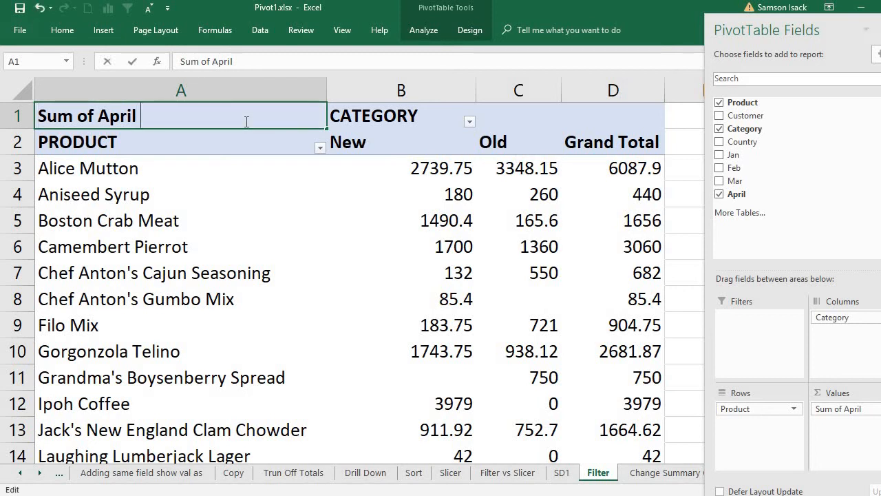
text(Sales)
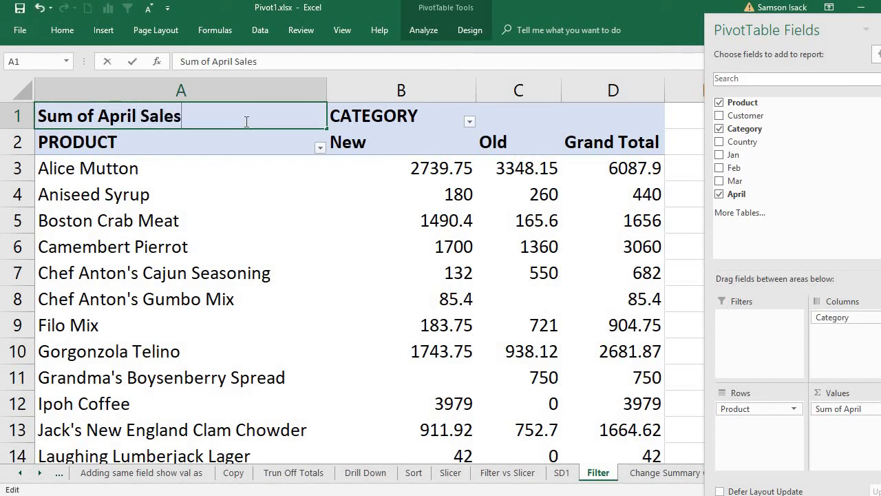
click(428, 223)
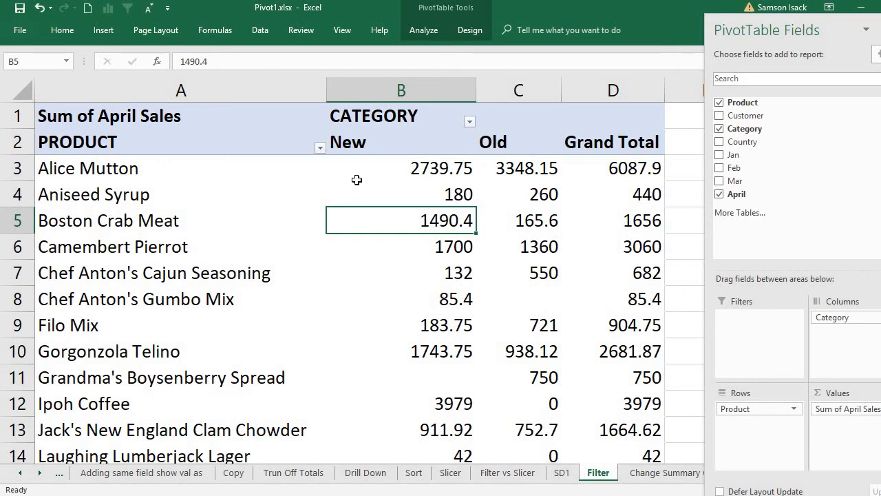
Filter the PRODUCT rows to show only Alice Mutton, Aniseed Syrup and Boston Crab Meat
click(320, 148)
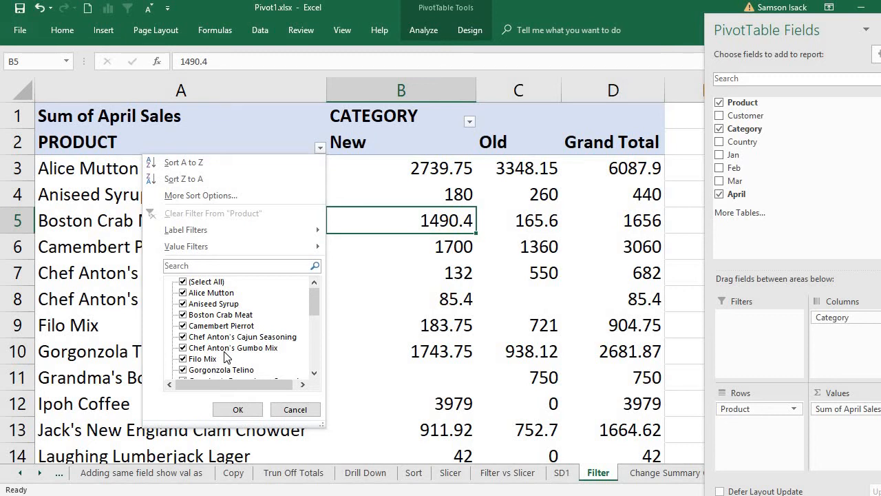
click(183, 281)
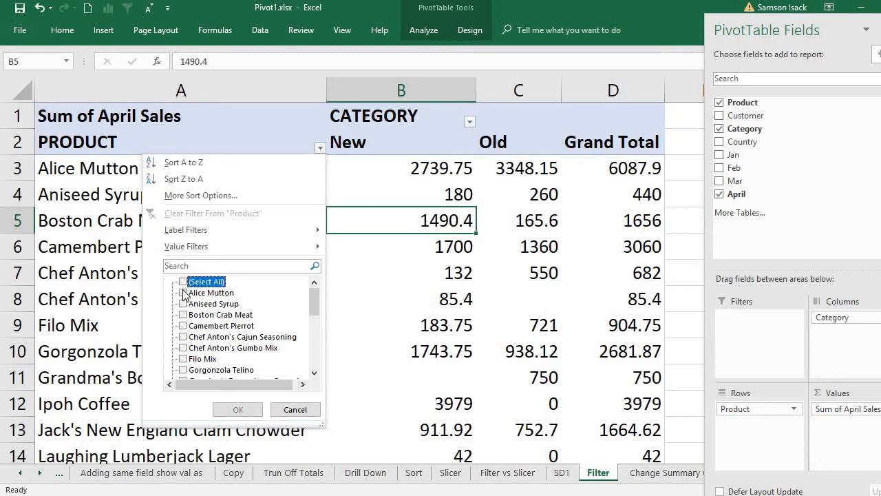
click(183, 293)
click(183, 303)
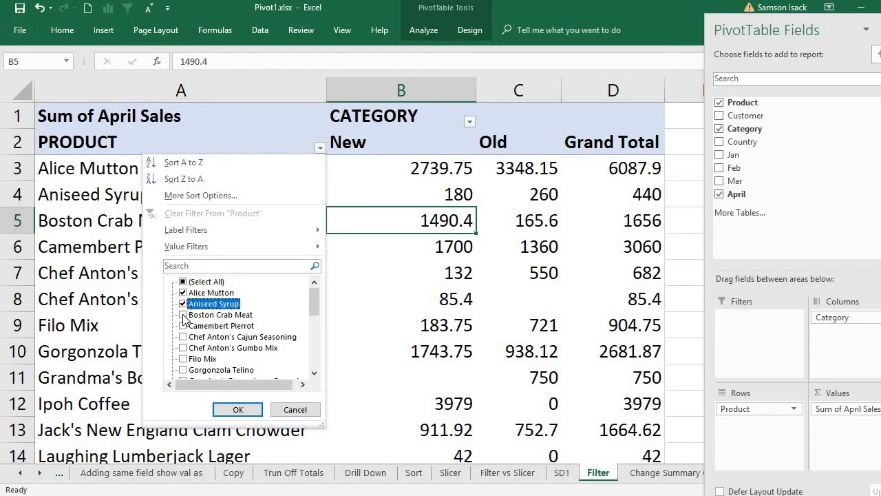
click(183, 314)
click(252, 409)
click(252, 409)
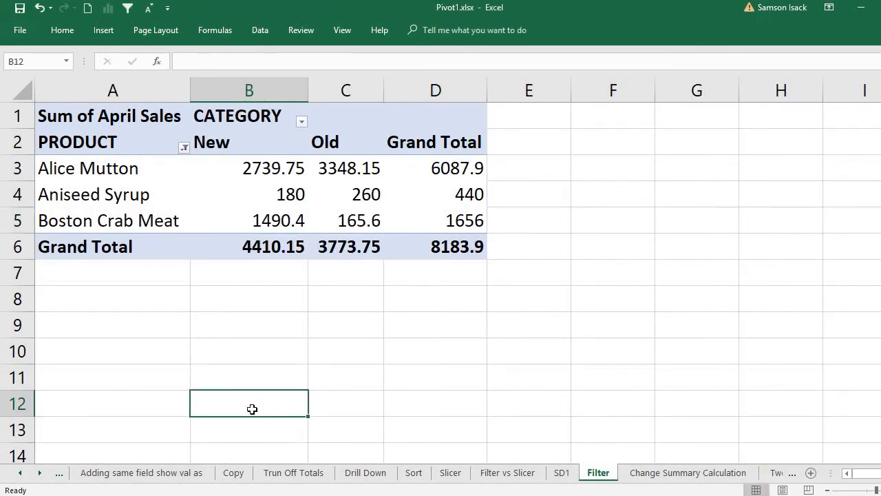
Filter the CATEGORY columns to show only New by excluding Old
click(152, 151)
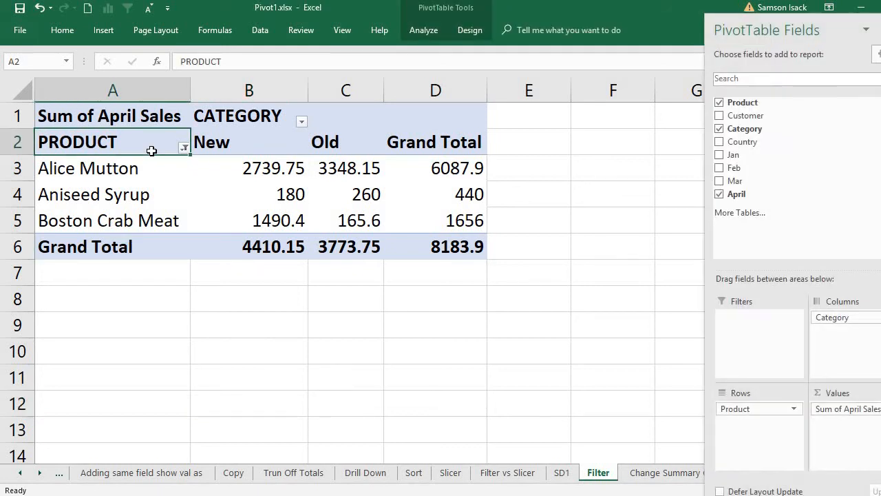
click(301, 121)
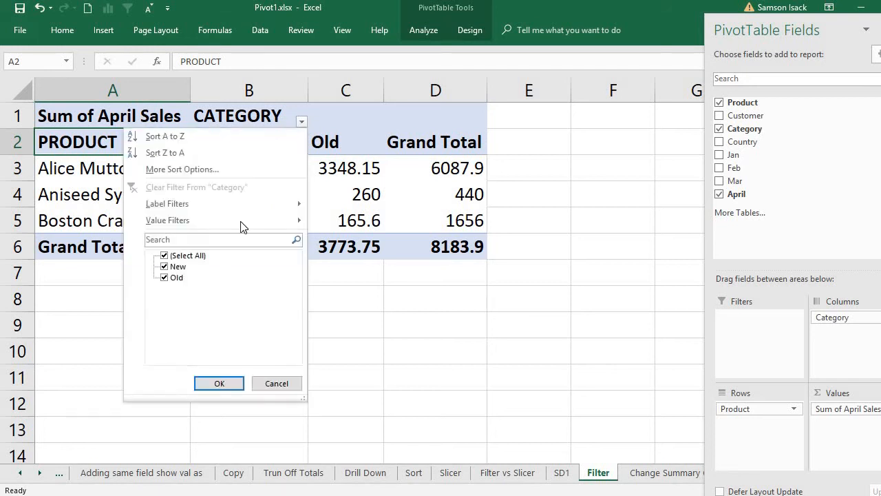
click(165, 278)
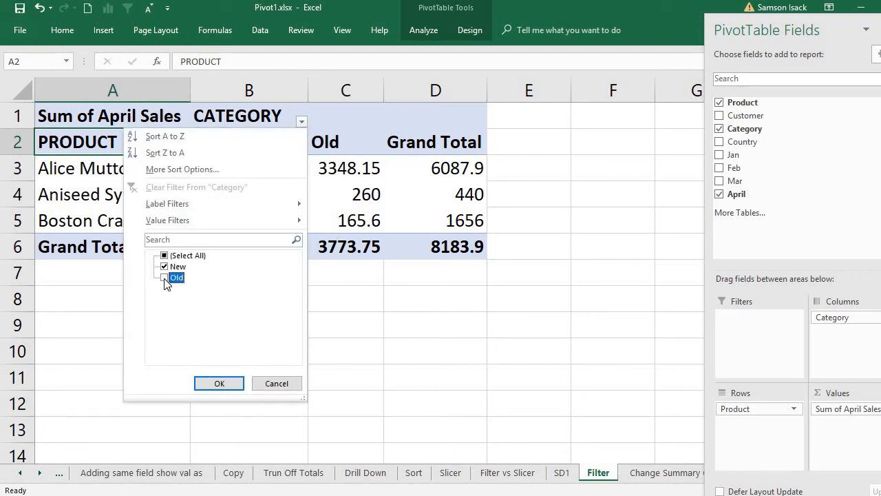
click(218, 383)
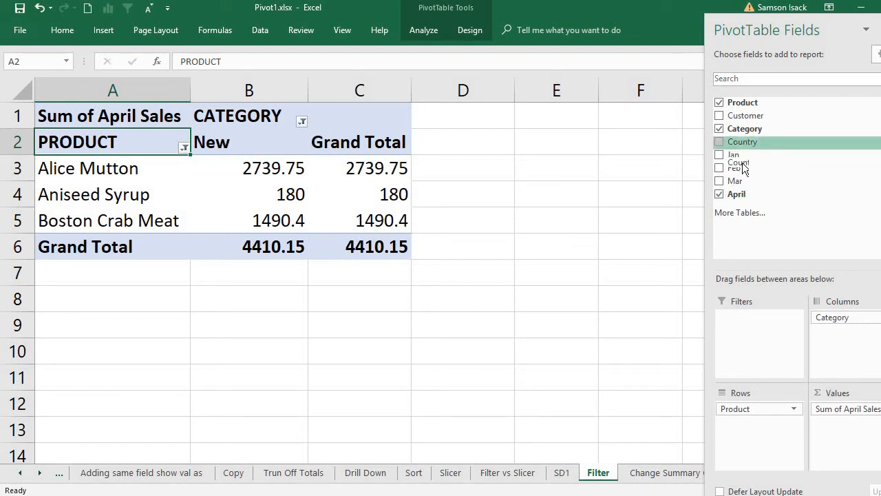
Add Country to the PivotTable as a report filter and restrict it to AUS
drag(742, 163, 745, 329)
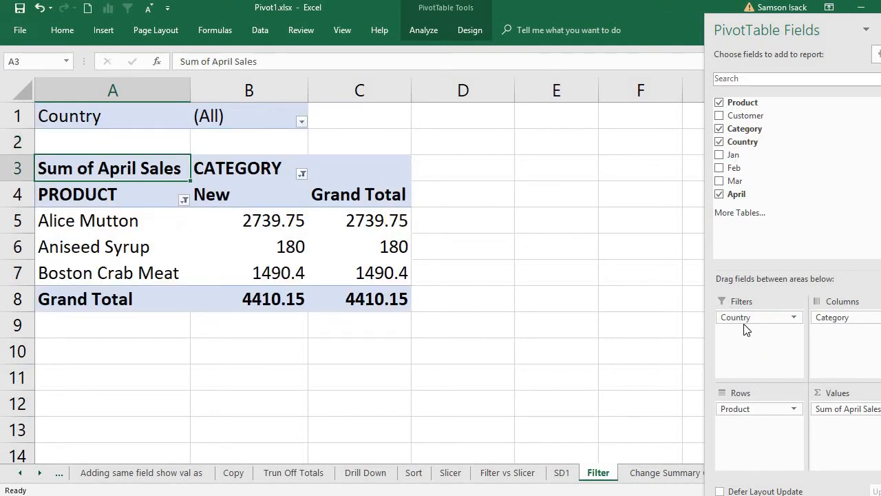
click(301, 122)
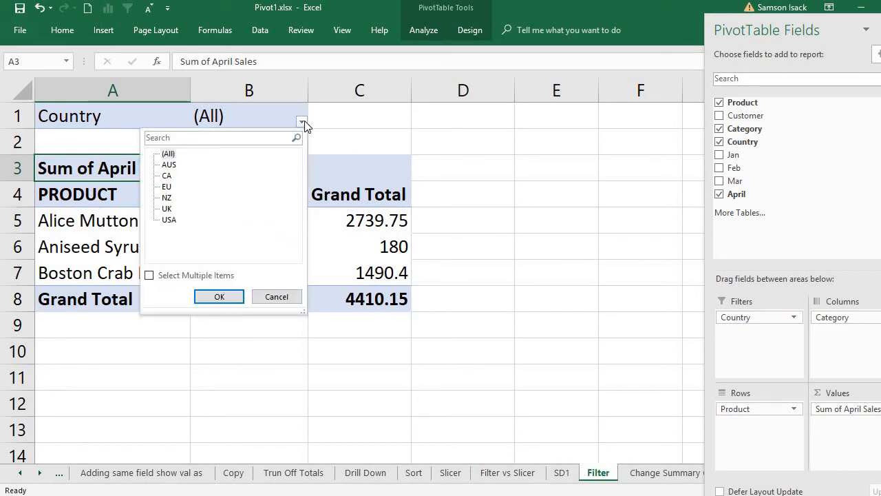
click(167, 166)
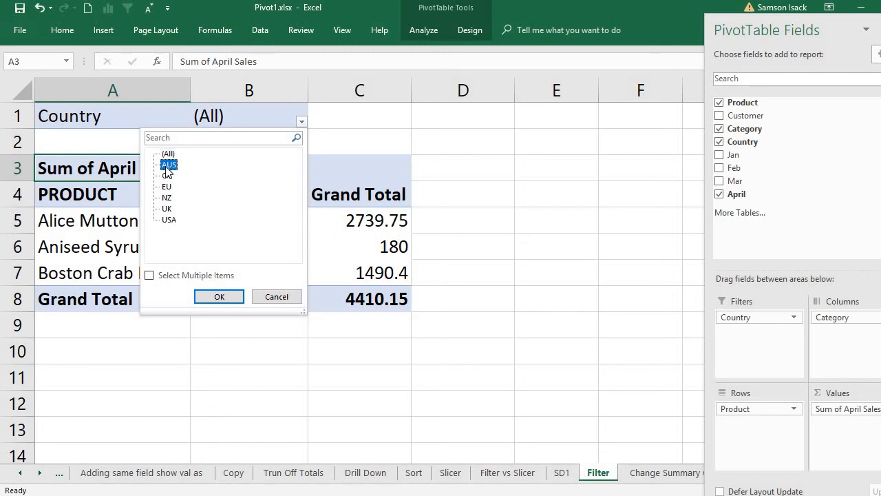
click(211, 294)
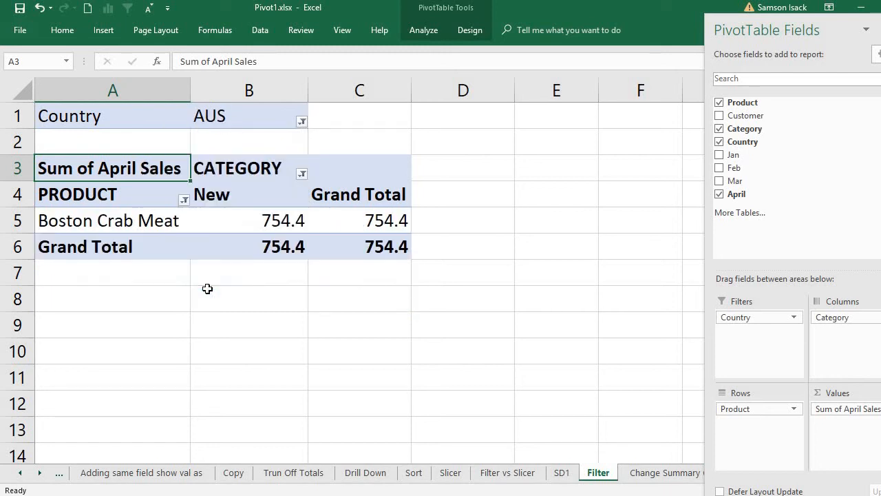
Allow multiple items in the Country report filter and add USA and UK alongside AUS
click(301, 123)
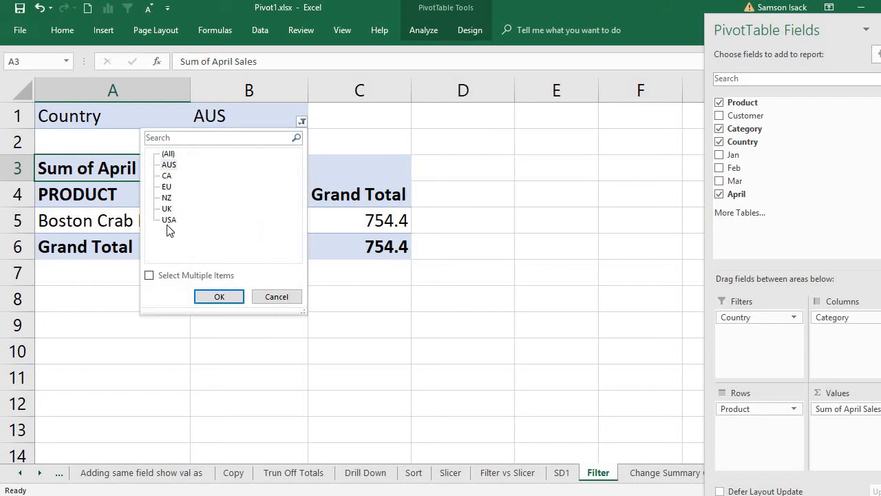
click(161, 275)
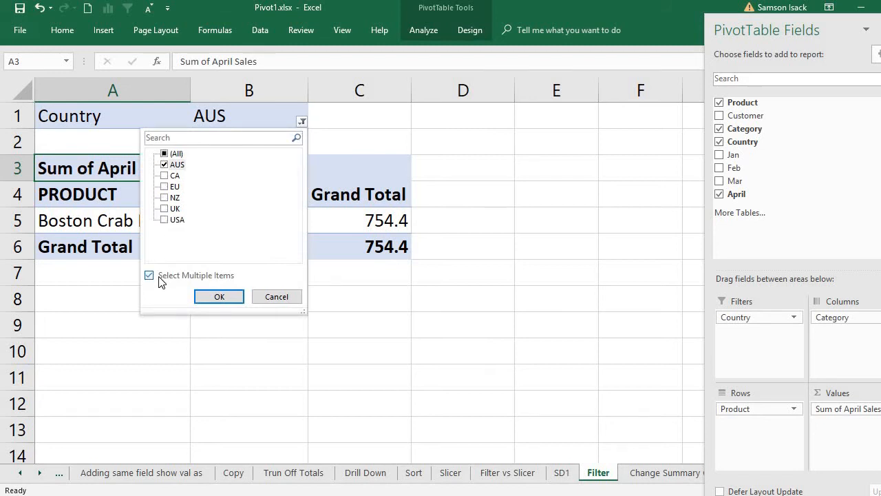
click(165, 220)
click(164, 208)
click(220, 297)
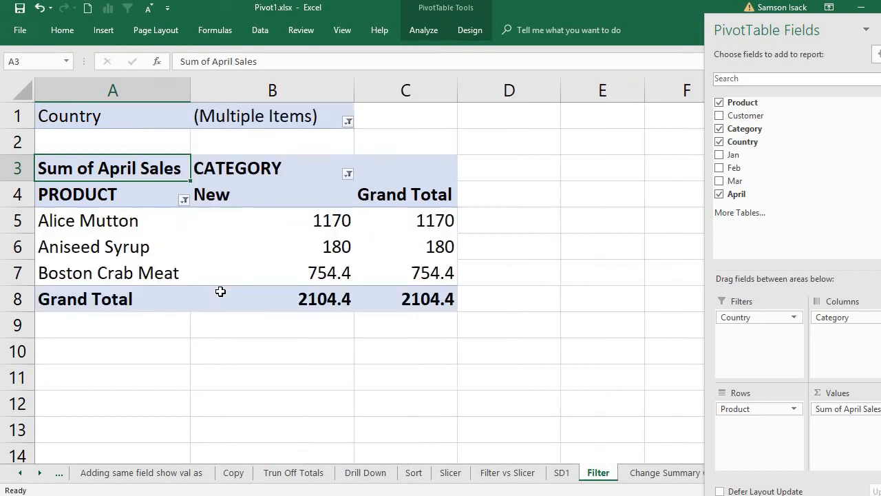
mouse_move(344, 272)
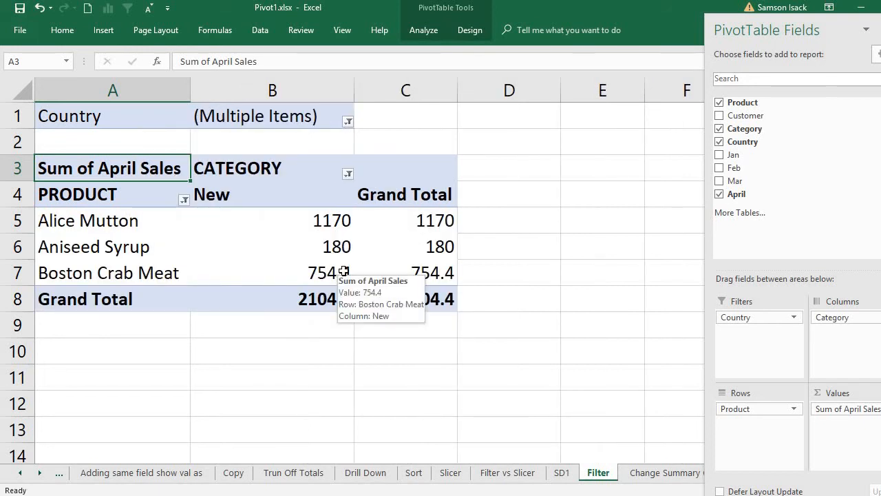
Move the Category field from Columns to Filters and include Old as well as New in its filter
click(296, 117)
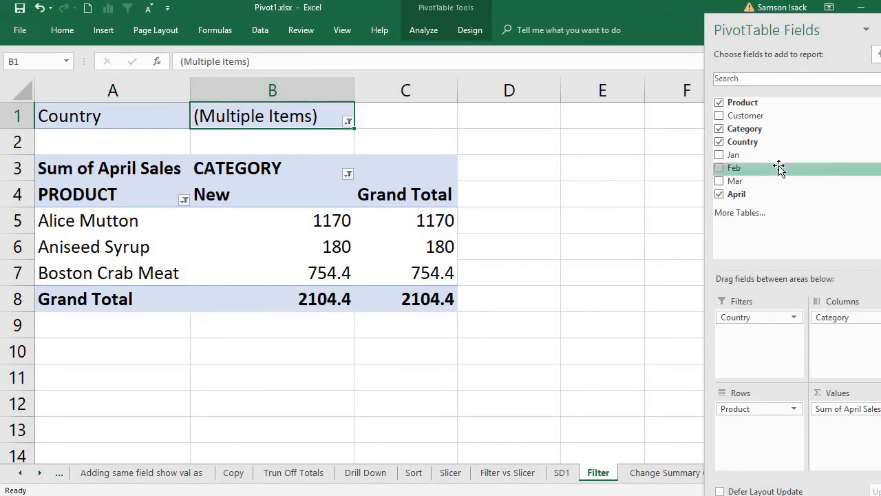
drag(761, 128, 787, 345)
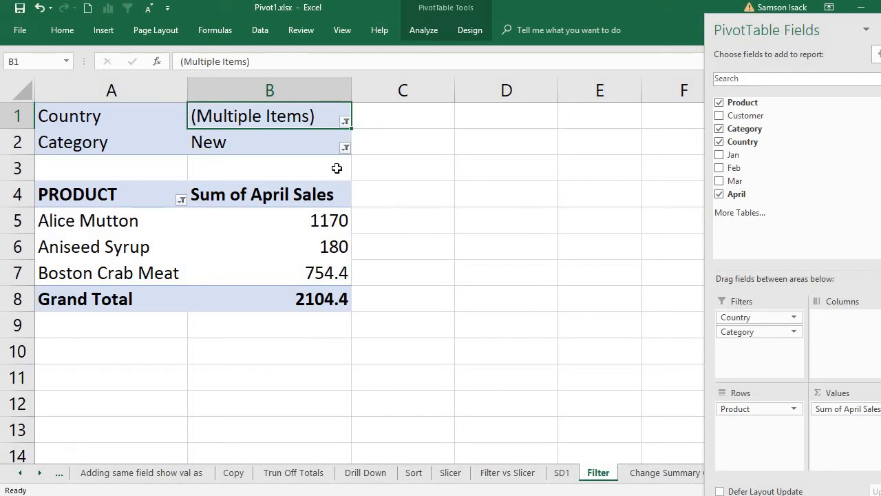
click(345, 148)
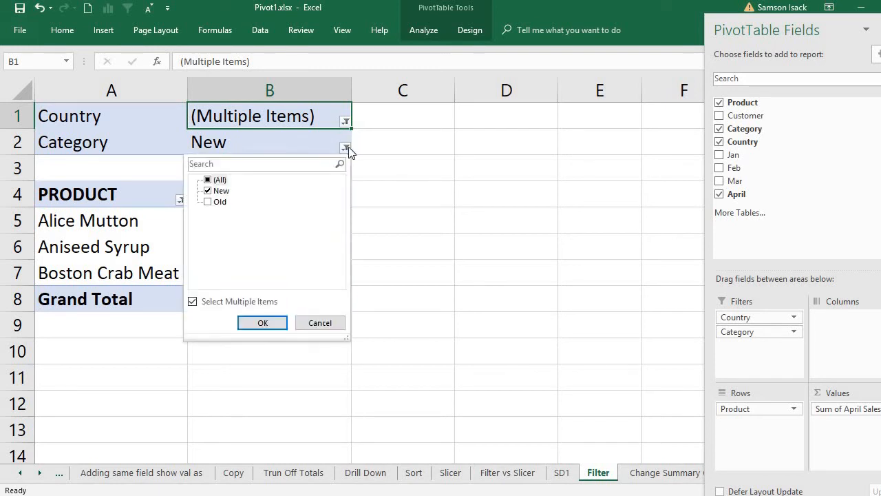
click(213, 204)
click(278, 325)
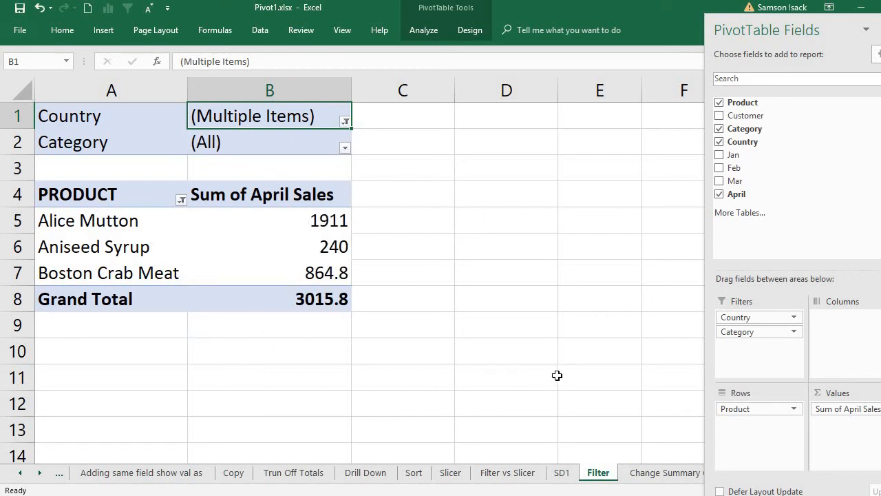
Move the Category field from Filters back to Columns
click(327, 148)
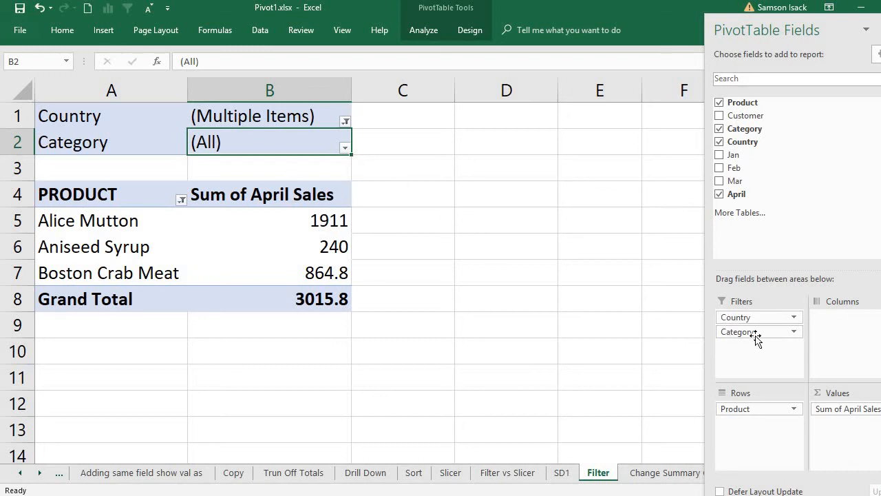
drag(749, 333, 854, 347)
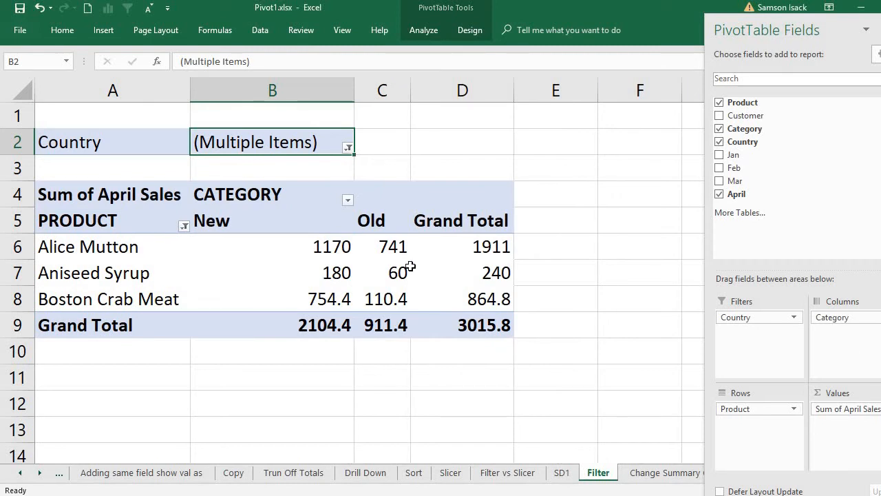
click(347, 200)
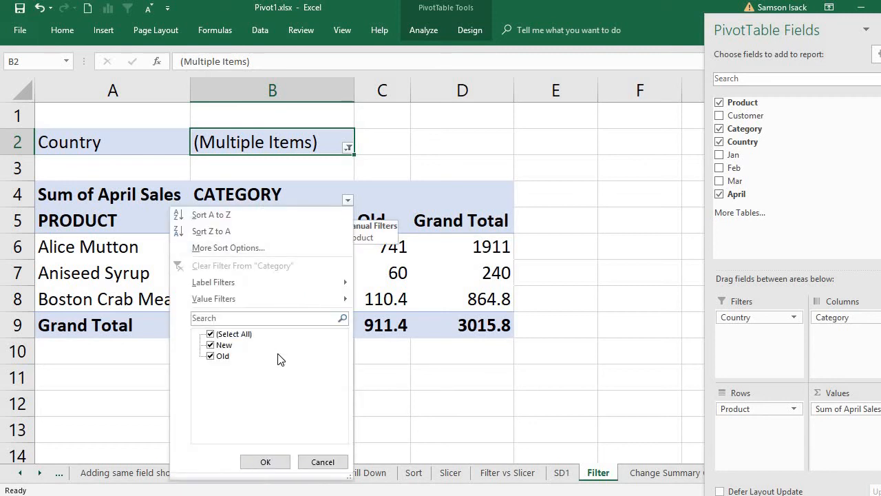
click(319, 191)
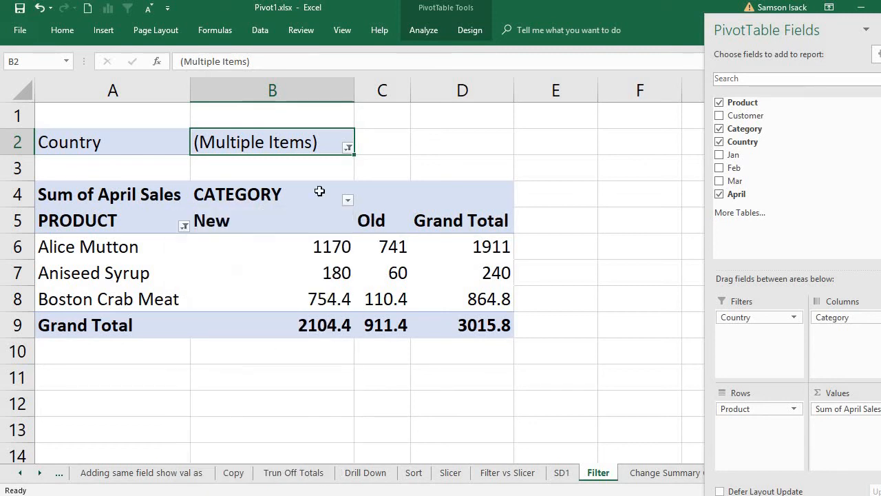
click(319, 191)
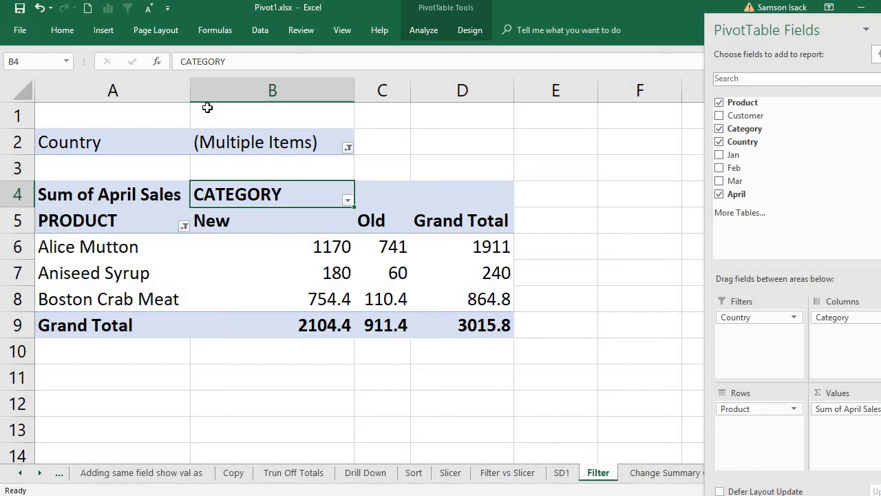
click(184, 226)
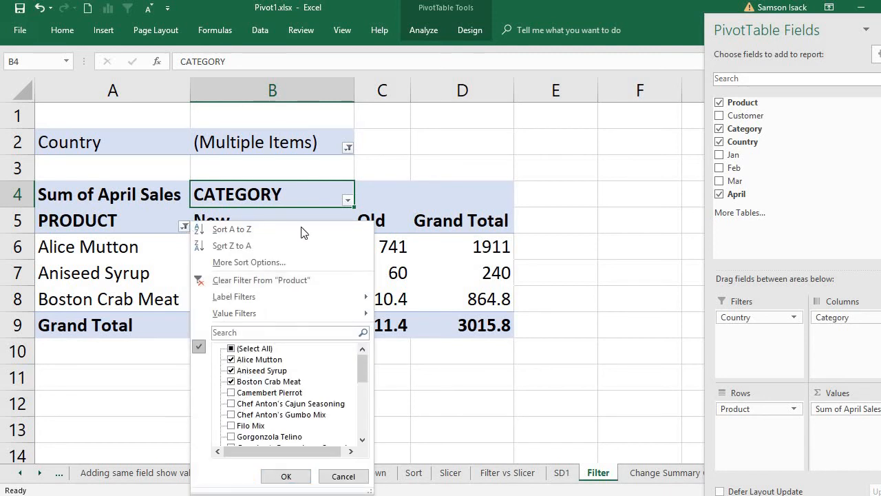
click(352, 202)
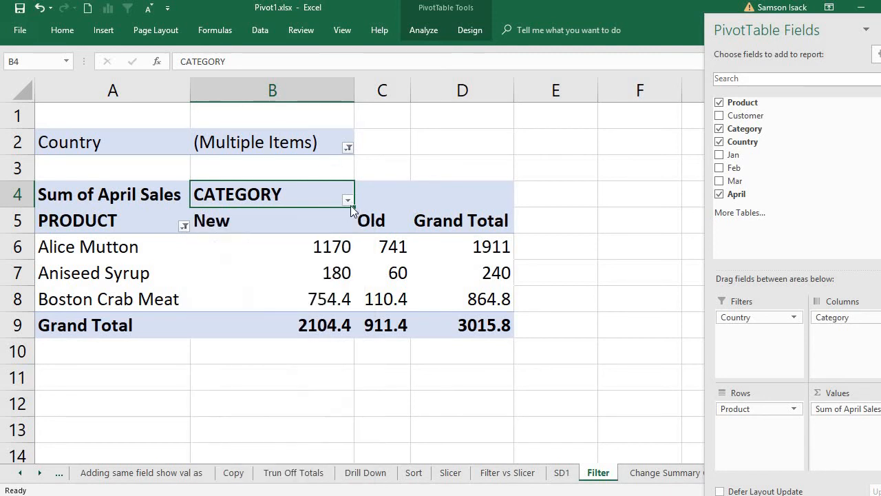
Exclude Old from the CATEGORY column filter so that only New is included
click(351, 205)
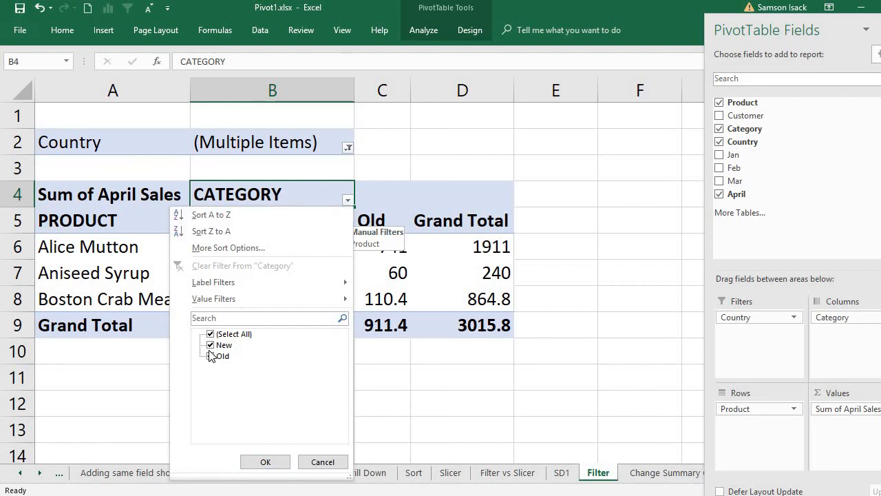
click(210, 356)
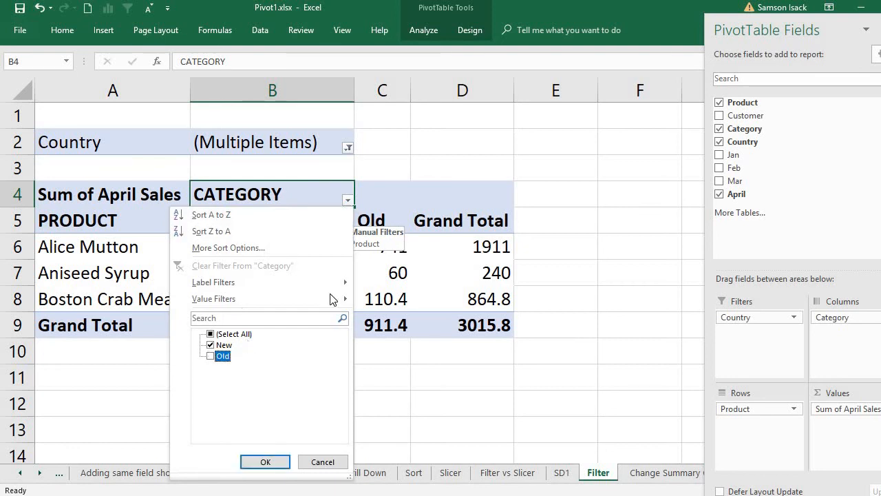
click(267, 461)
click(267, 460)
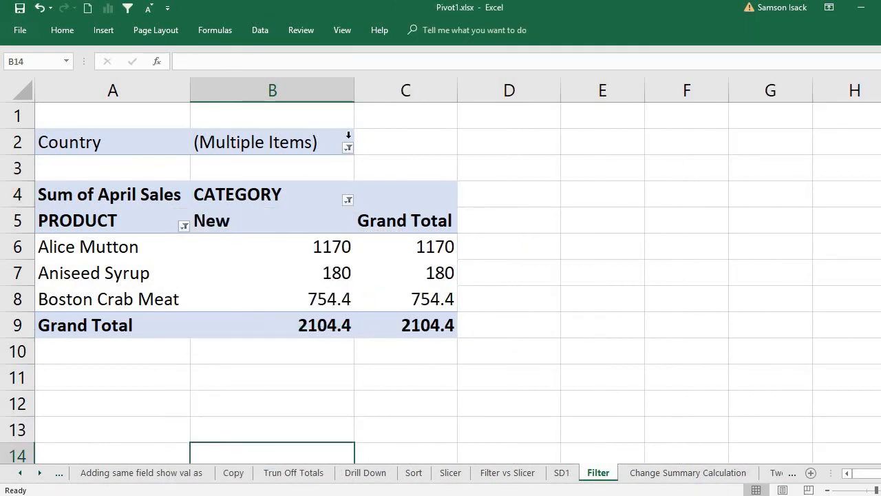
Add CA to the countries included in the Country report filter and review the filter's selected countries
click(348, 147)
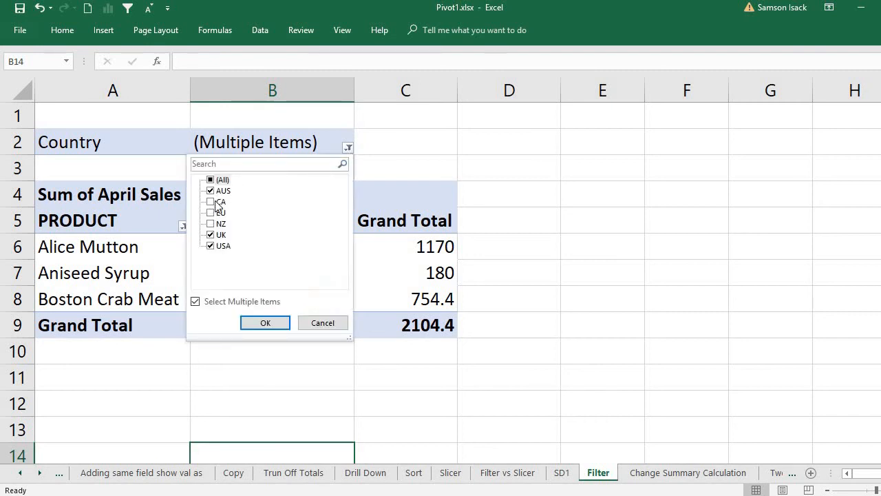
click(216, 202)
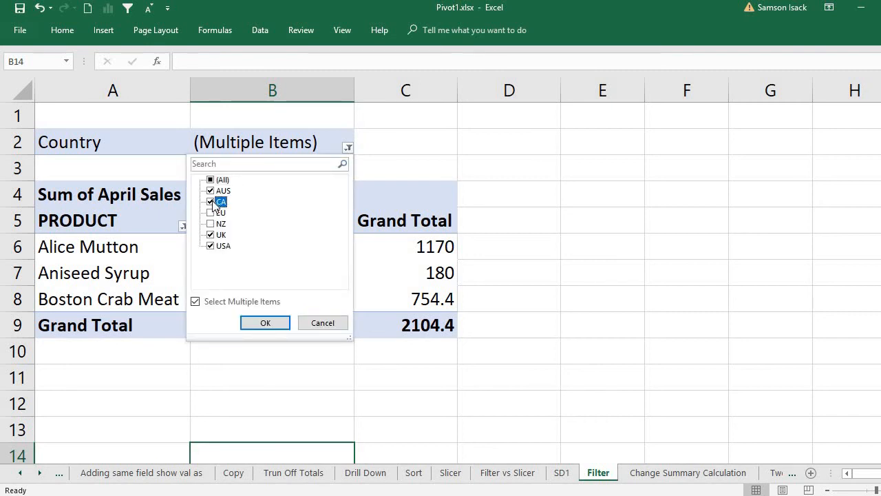
click(263, 321)
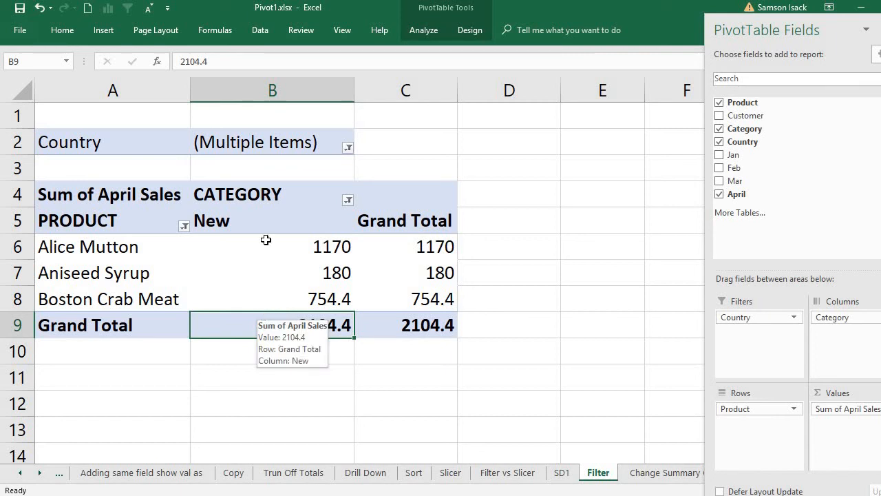
click(343, 148)
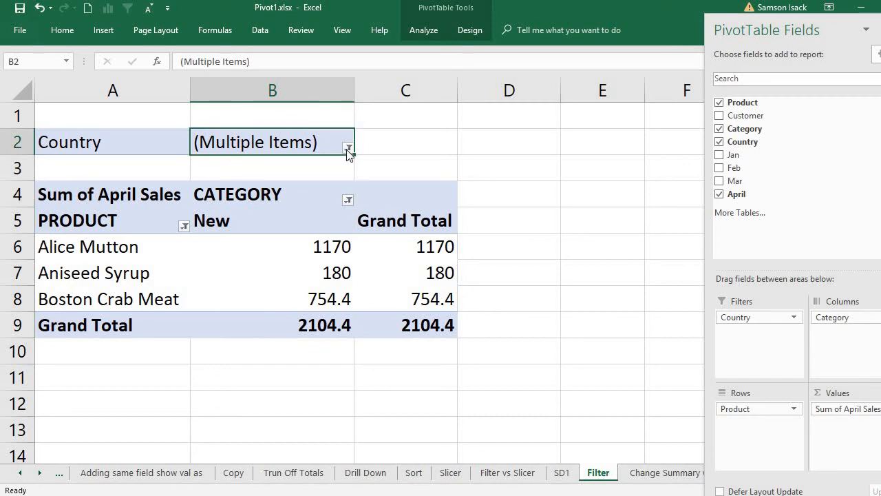
click(349, 149)
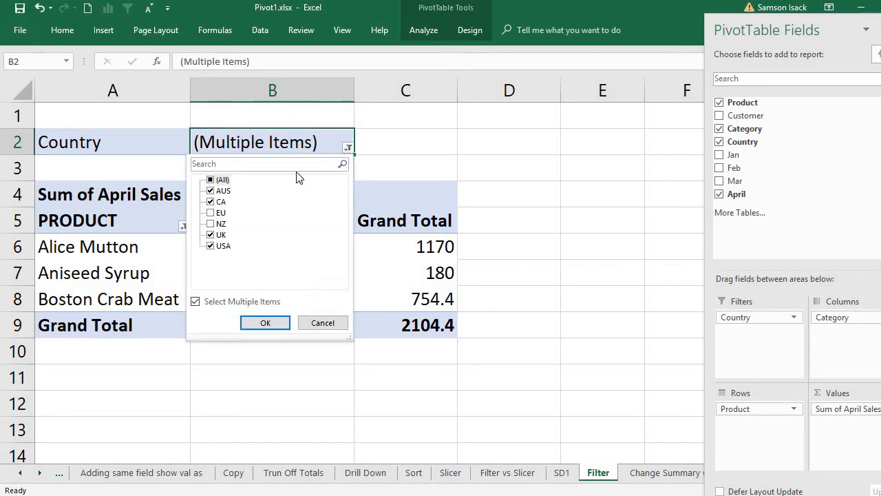
click(315, 135)
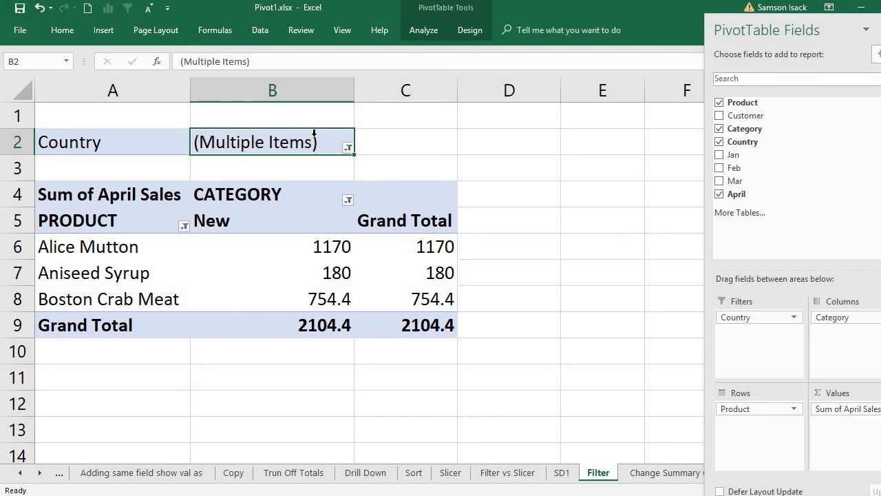
Clear the filter from the CATEGORY column field and check its item list
click(350, 201)
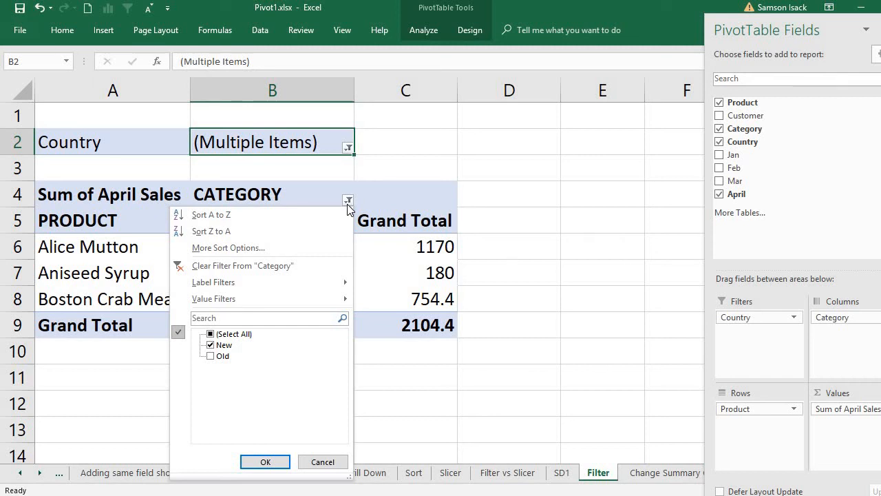
click(285, 274)
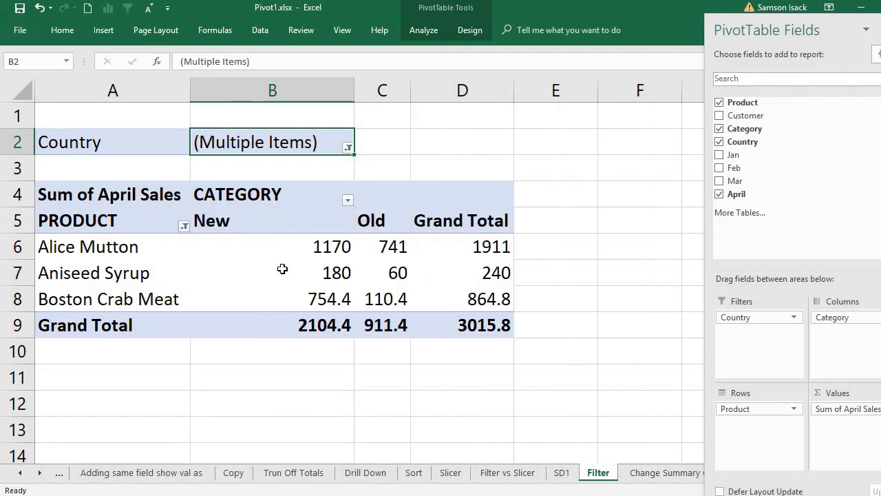
click(347, 201)
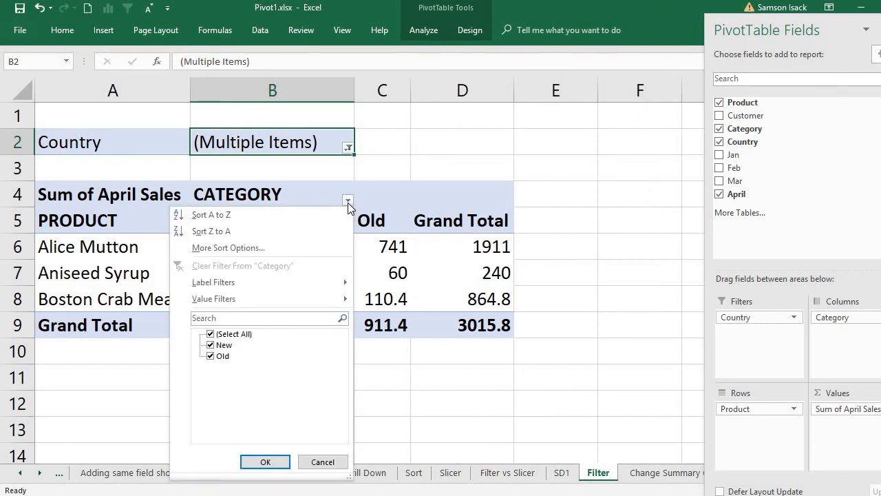
click(348, 201)
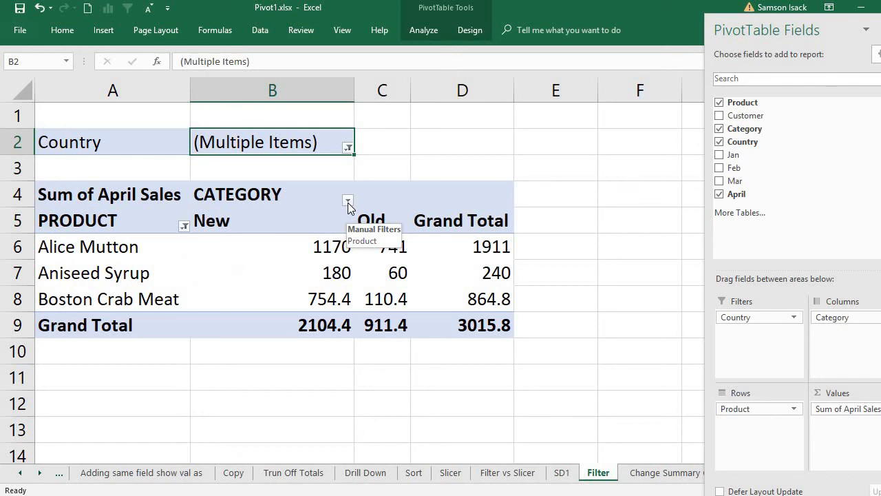
Exclude New from the CATEGORY column filter so that only Old is included
click(348, 201)
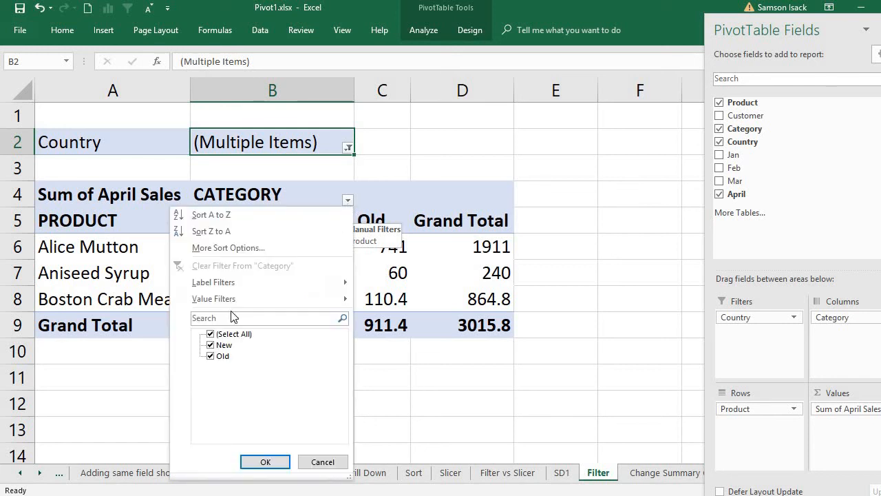
click(212, 345)
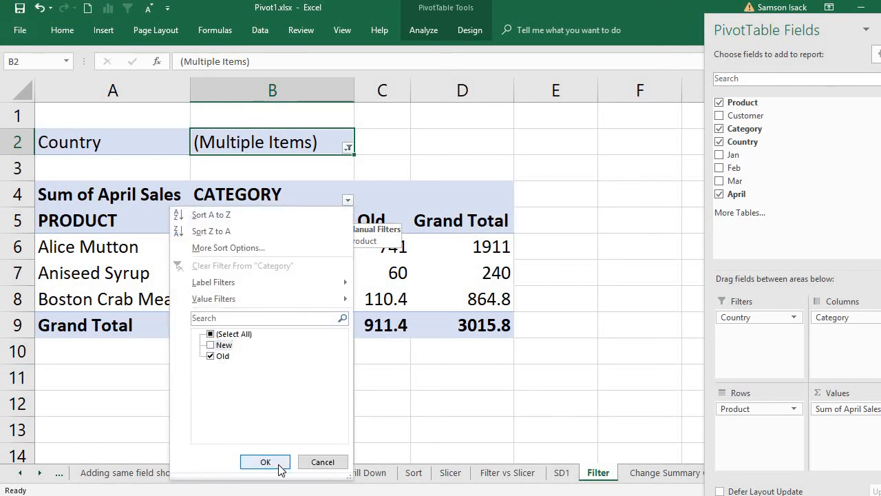
click(267, 461)
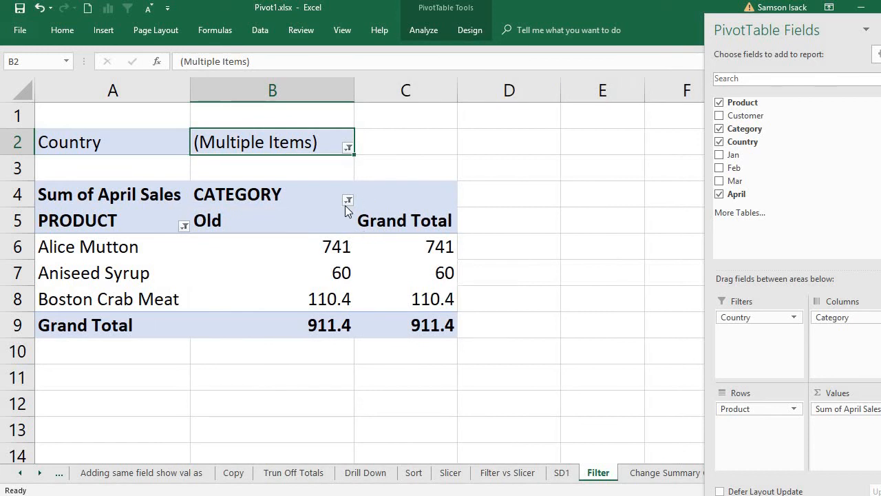
mouse_move(346, 212)
Open the PRODUCT row filter and look through its full list of products
click(184, 227)
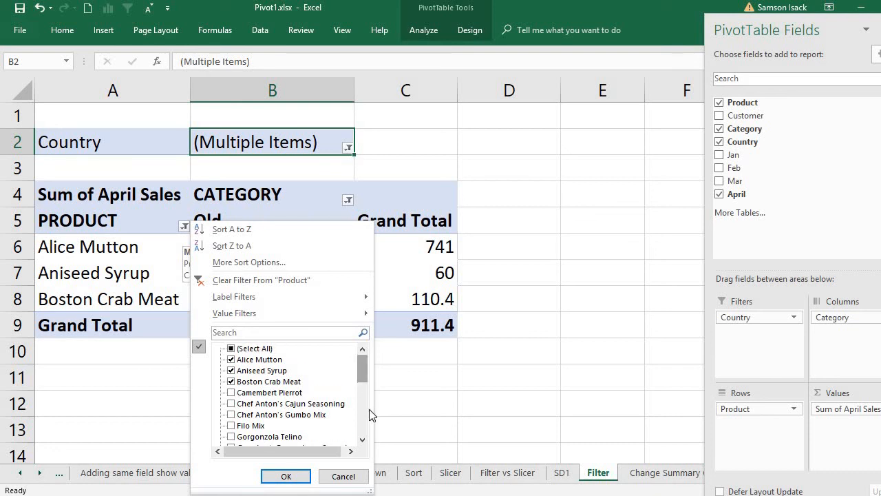
scroll(369, 409, down, 10)
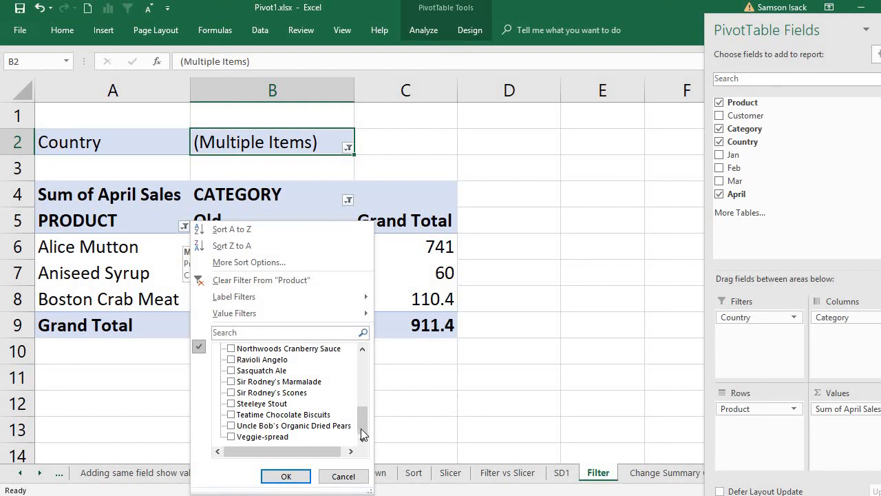
drag(363, 429, 380, 336)
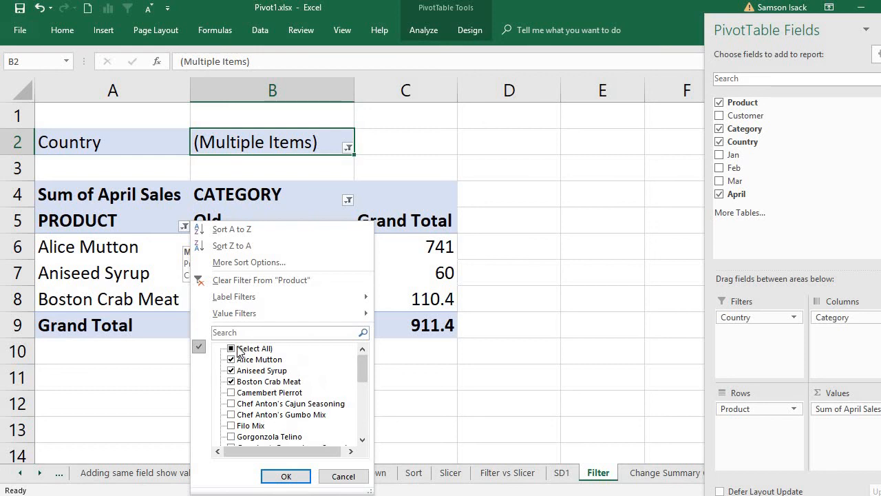
click(231, 349)
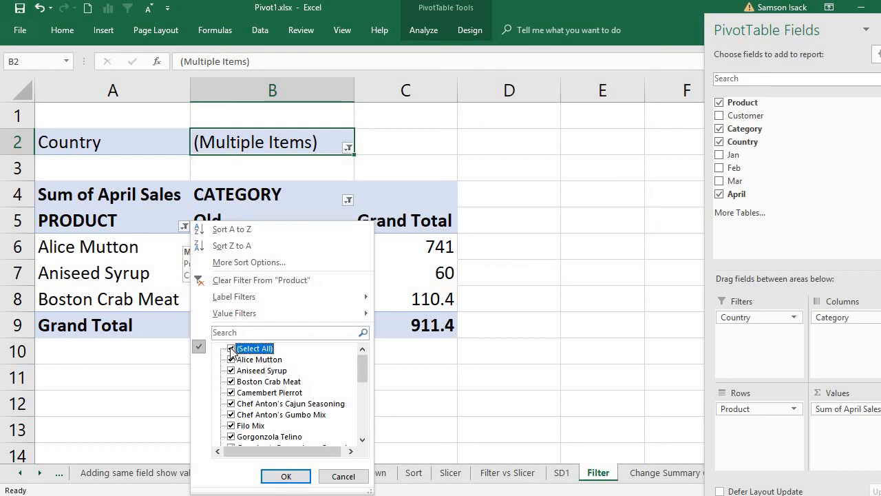
click(231, 349)
click(232, 360)
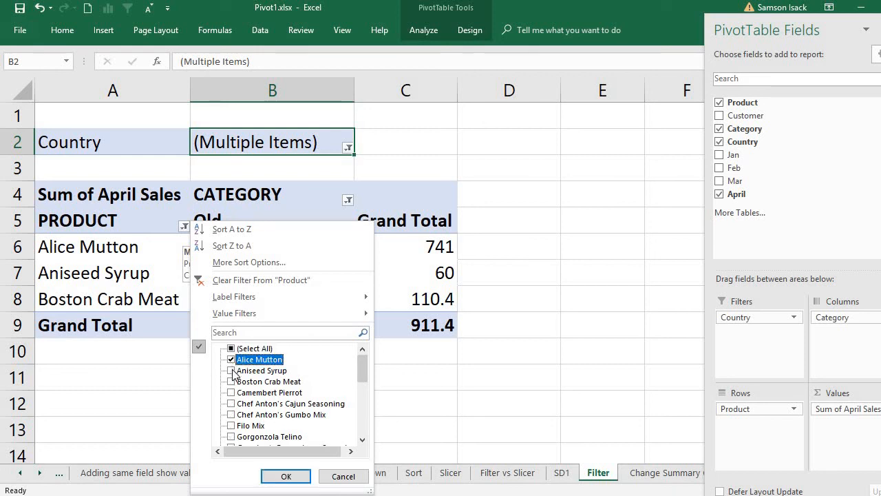
click(232, 371)
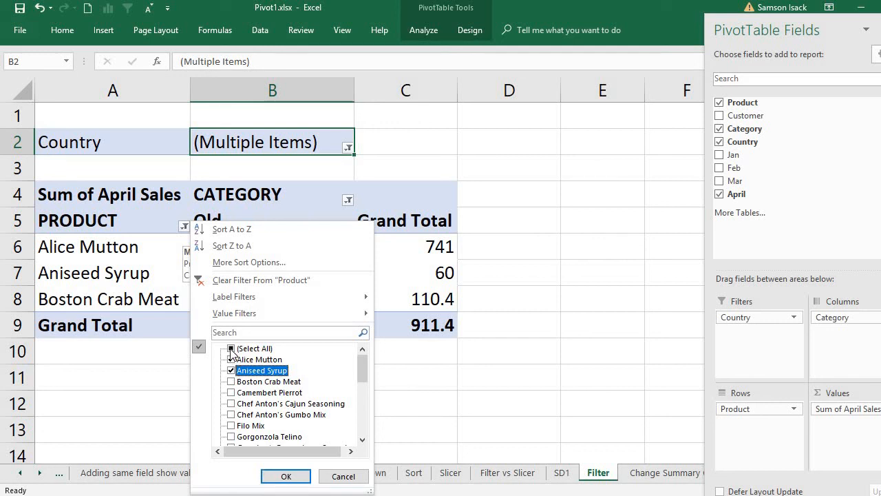
Set the PRODUCT row filter to include all products except Boston Crab Meat
click(231, 348)
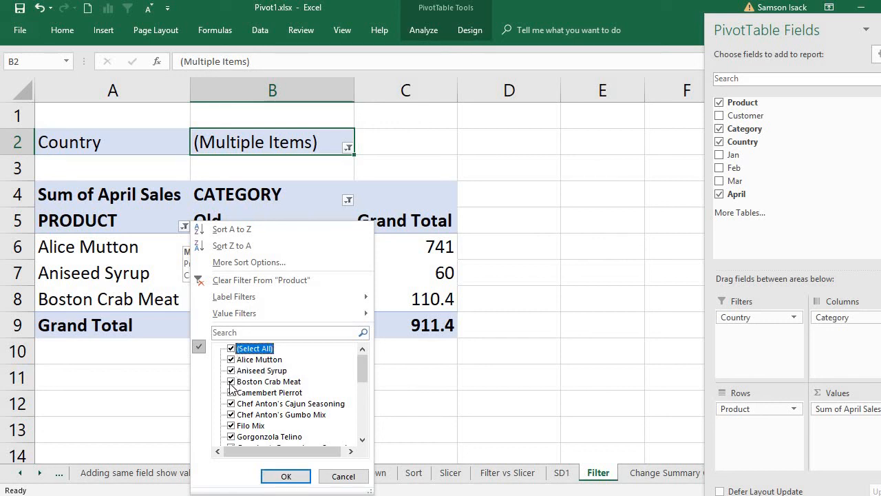
click(231, 382)
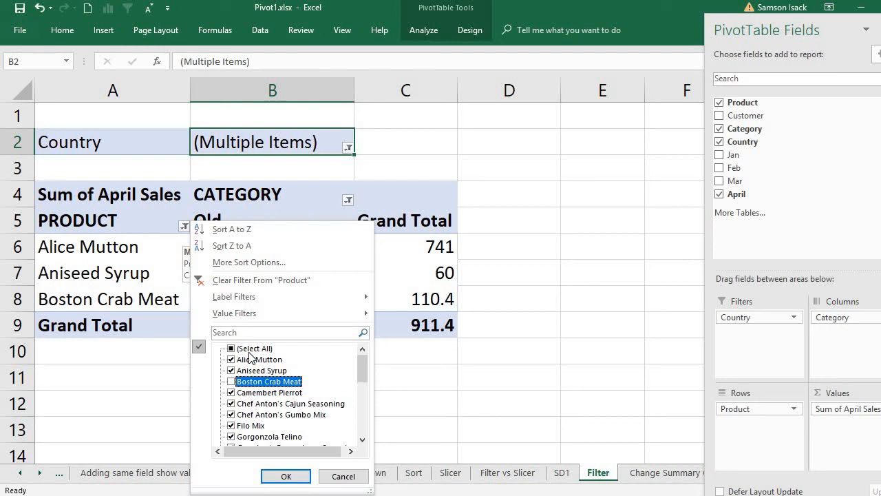
click(286, 476)
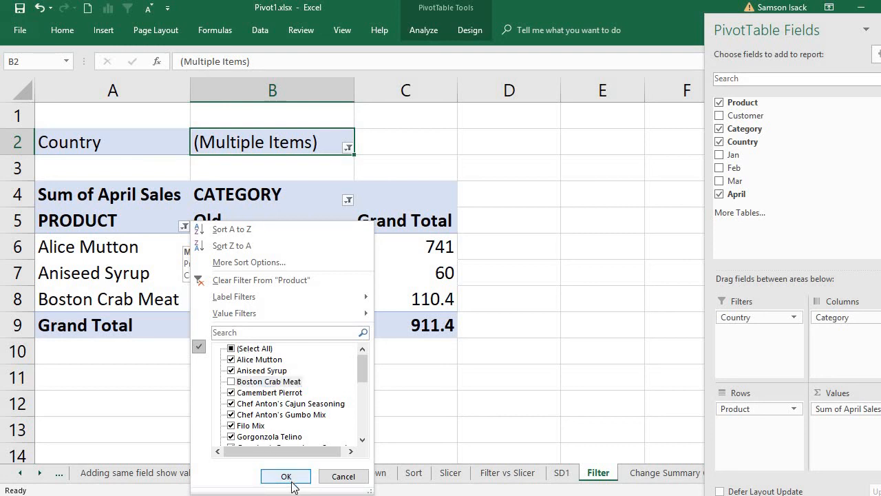